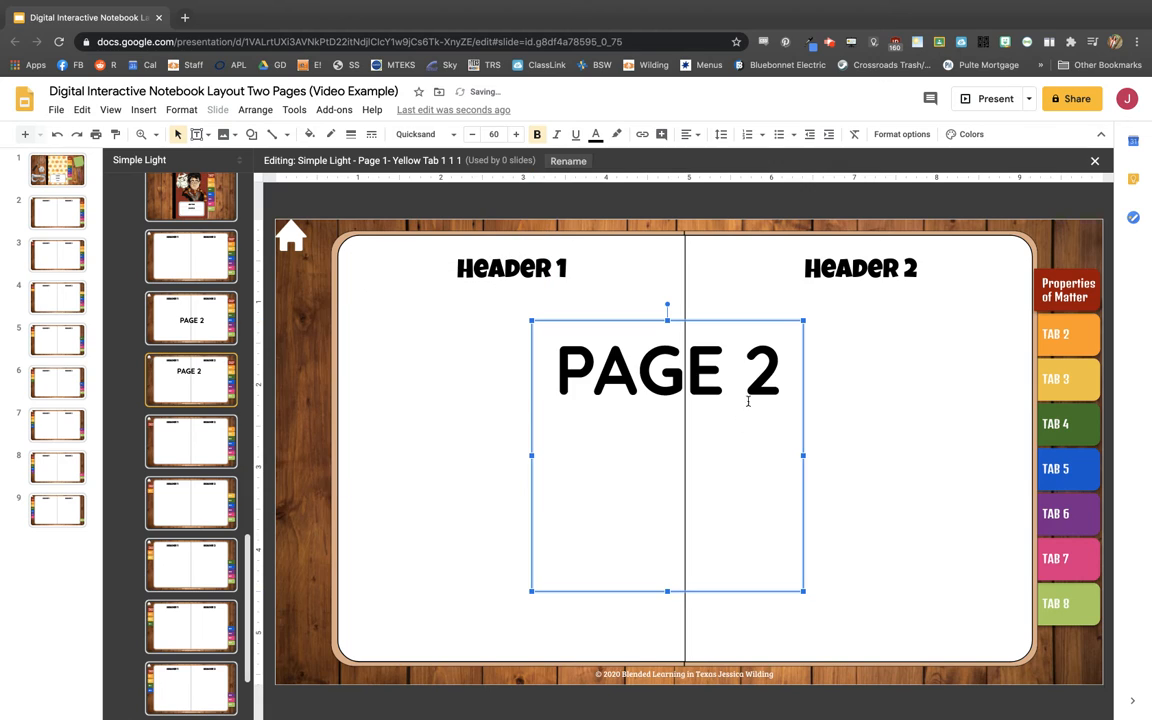
# Change the label on the duplicated page layout to "PAGE 3" and leave the master editor
pyautogui.click(778, 370)
pyautogui.press('BackSpace')
pyautogui.write('3')
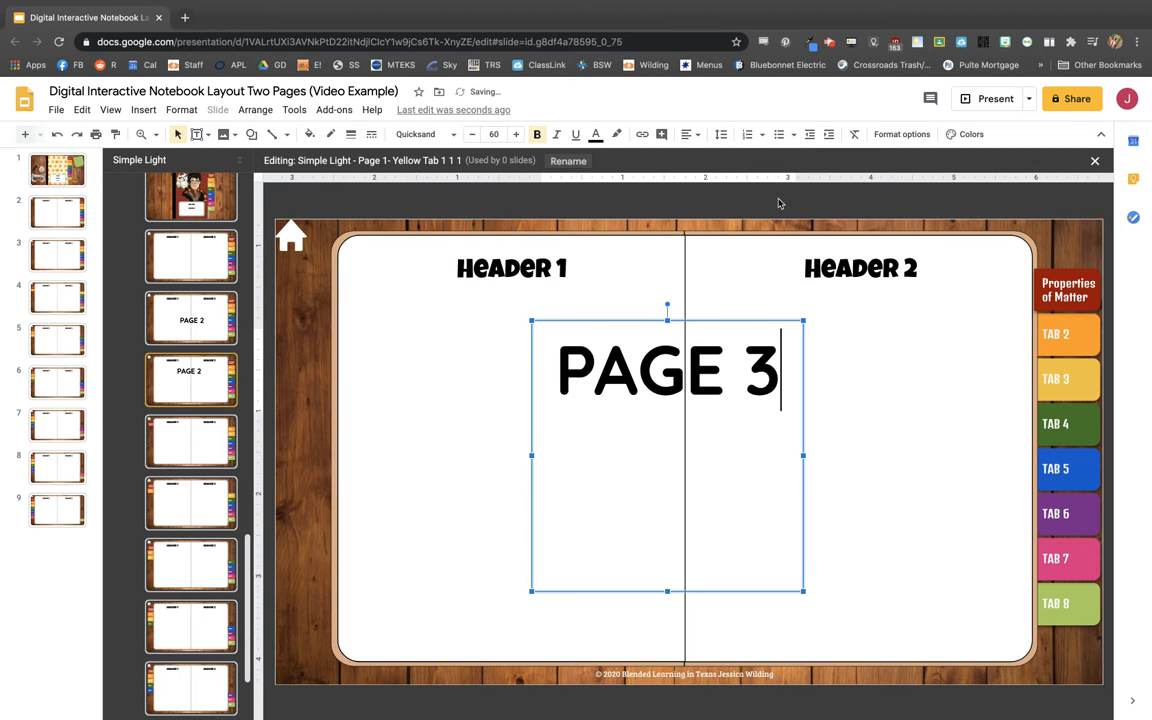
pyautogui.click(702, 184)
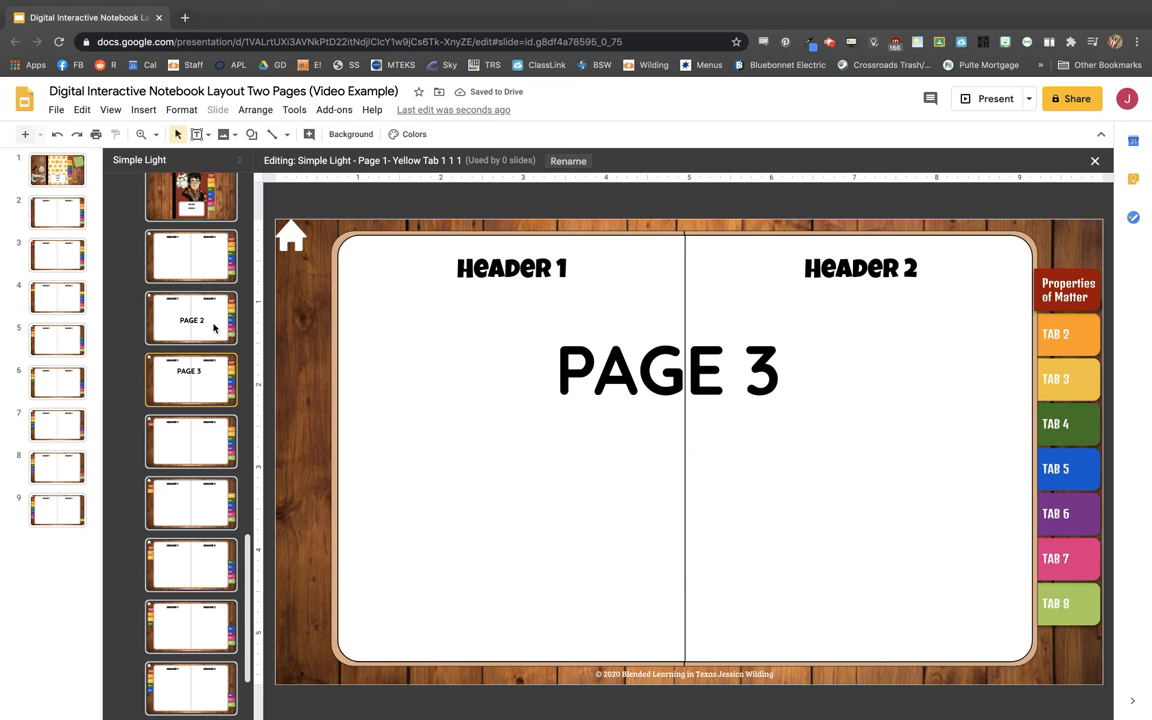
pyautogui.click(1095, 161)
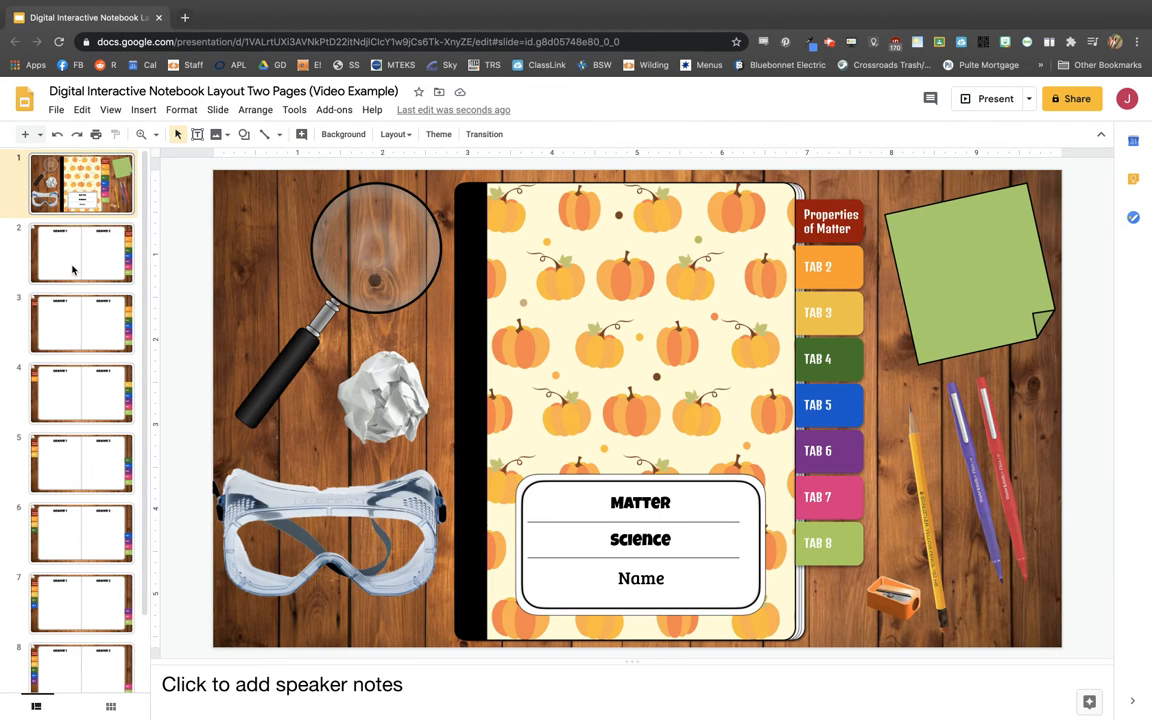
# Add a new slide after slide 2 using the "Page 1- Yellow Tab 1 1" layout labelled PAGE 2
pyautogui.click(72, 268)
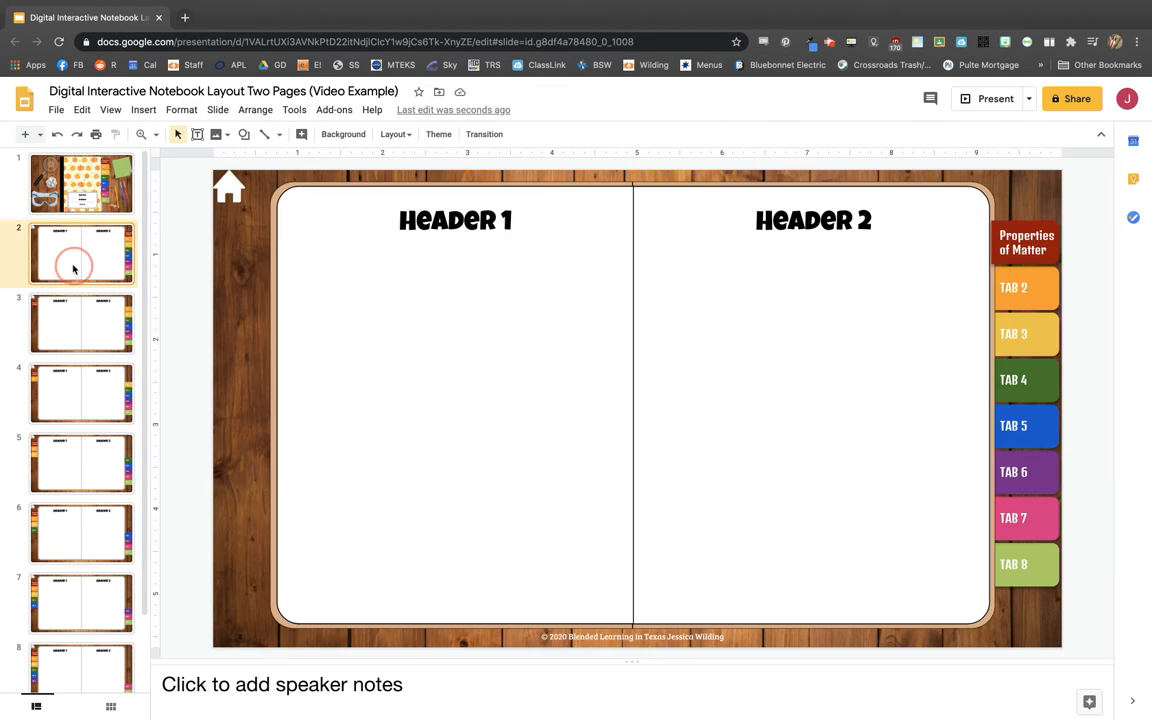
pyautogui.click(41, 135)
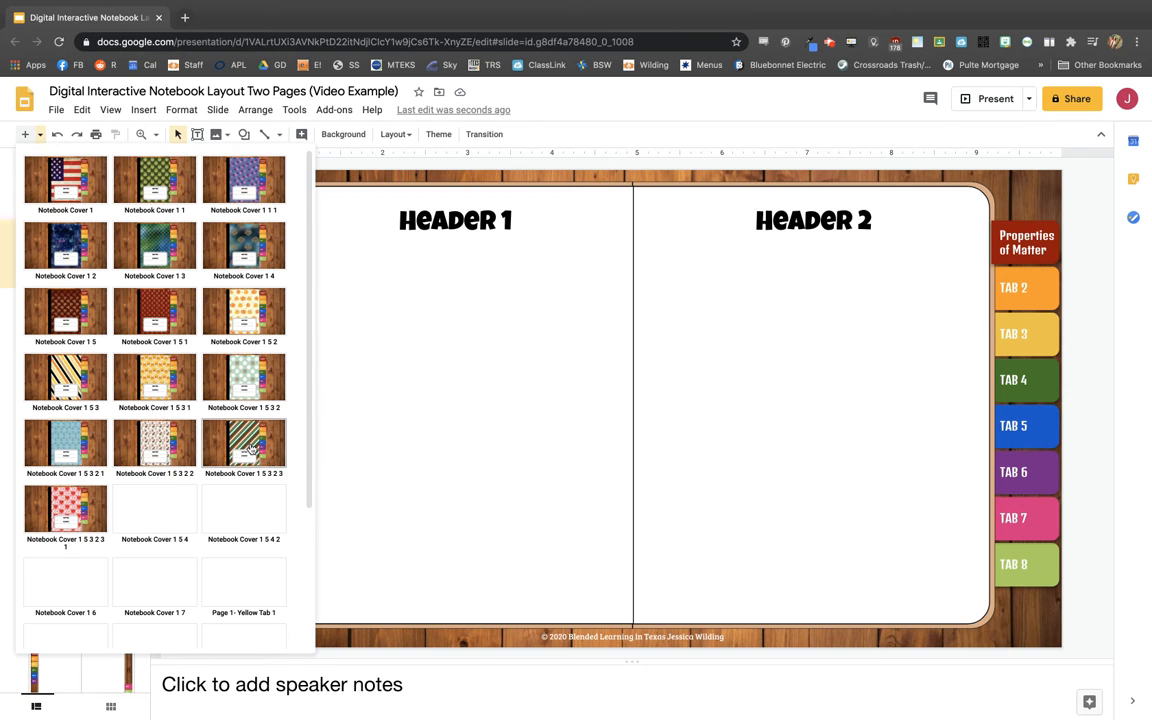
pyautogui.scroll(-3, 250, 448)
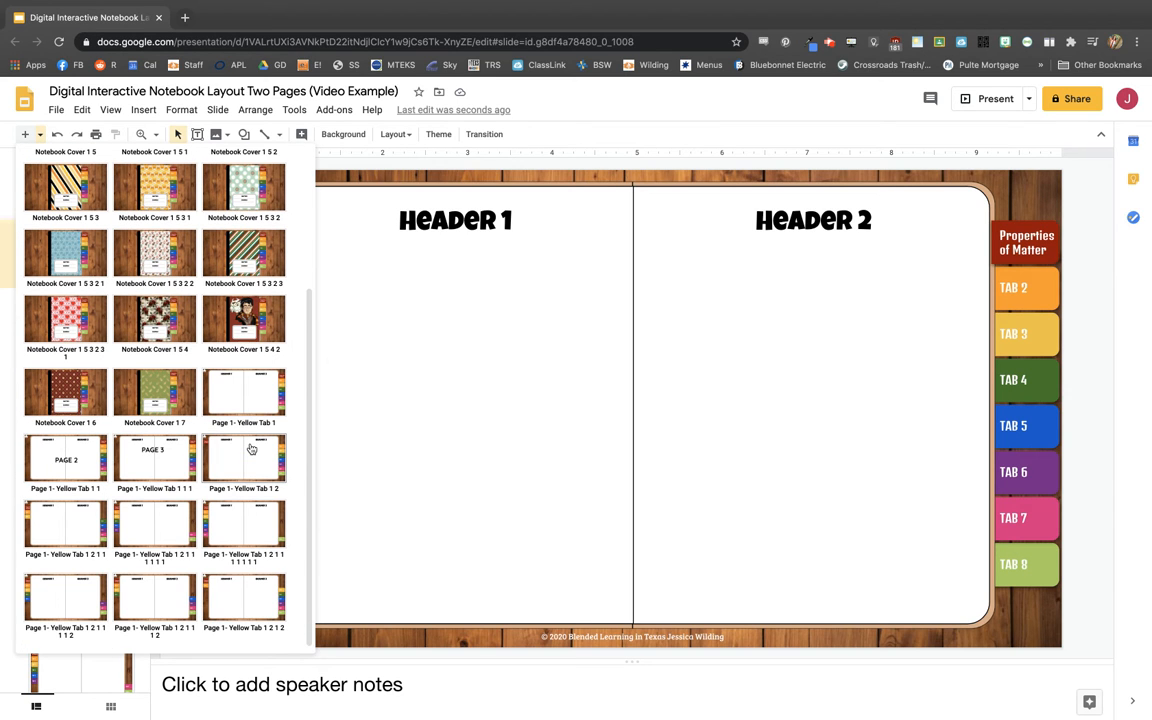
pyautogui.click(74, 461)
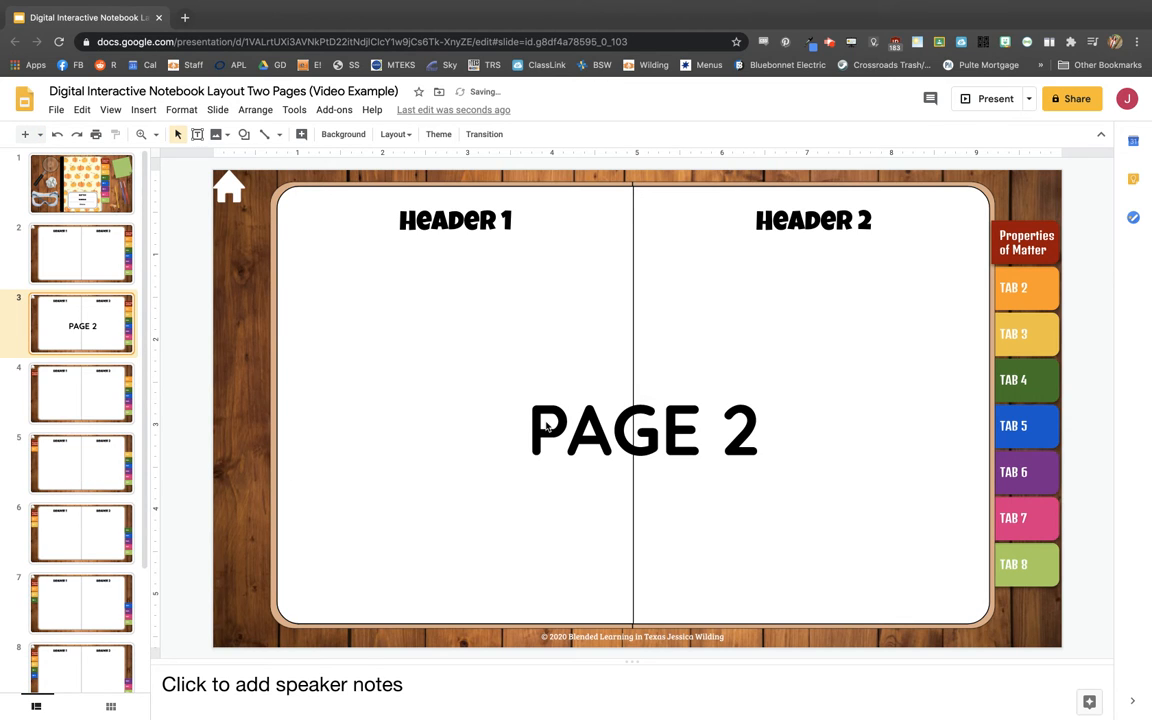
# Add a new slide after slide 3 using the "Page 1- Yellow Tab 1 1 1" layout labelled PAGE 3
pyautogui.click(40, 134)
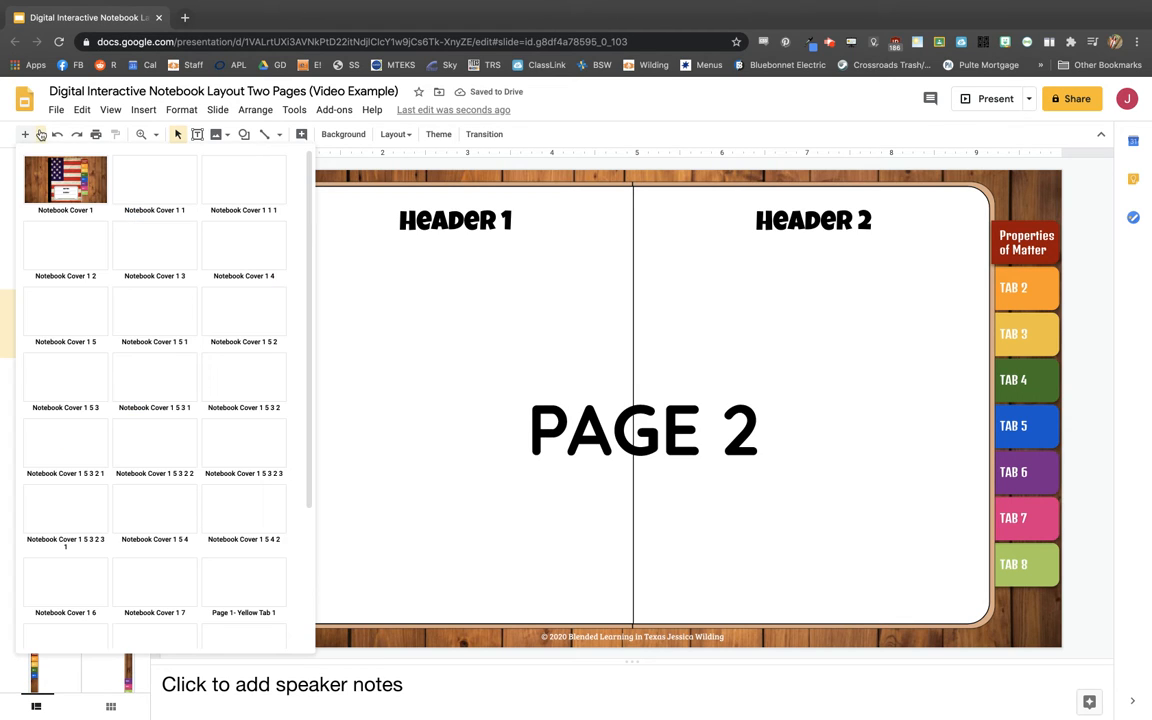
pyautogui.scroll(-3, 192, 453)
pyautogui.click(167, 451)
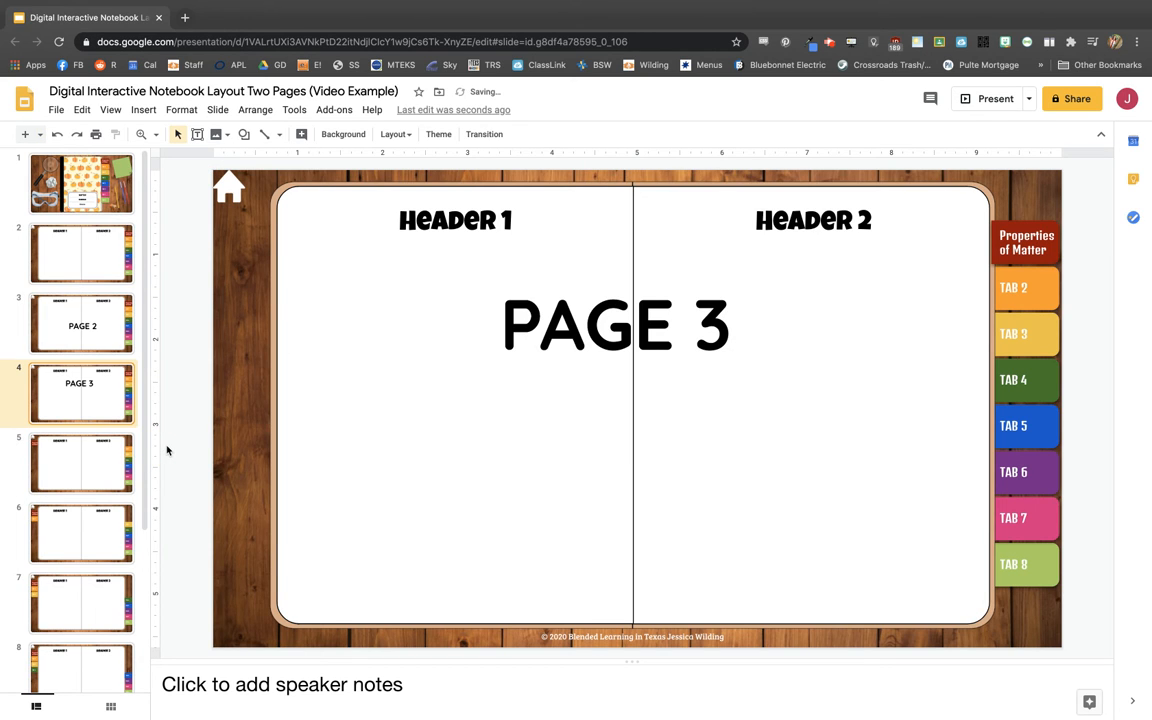
# Check which slides the coloured tabs on slide 2 link to and compare with the new PAGE 2 slide
pyautogui.click(110, 242)
pyautogui.click(1040, 285)
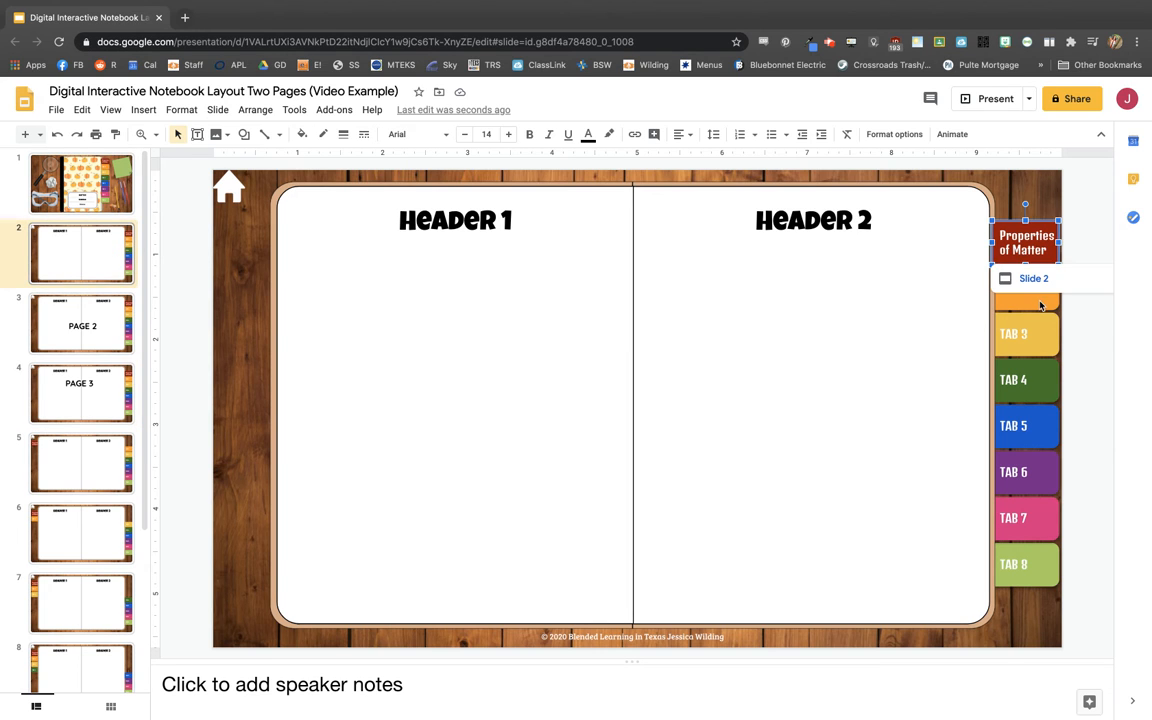
pyautogui.click(1036, 341)
pyautogui.click(1034, 381)
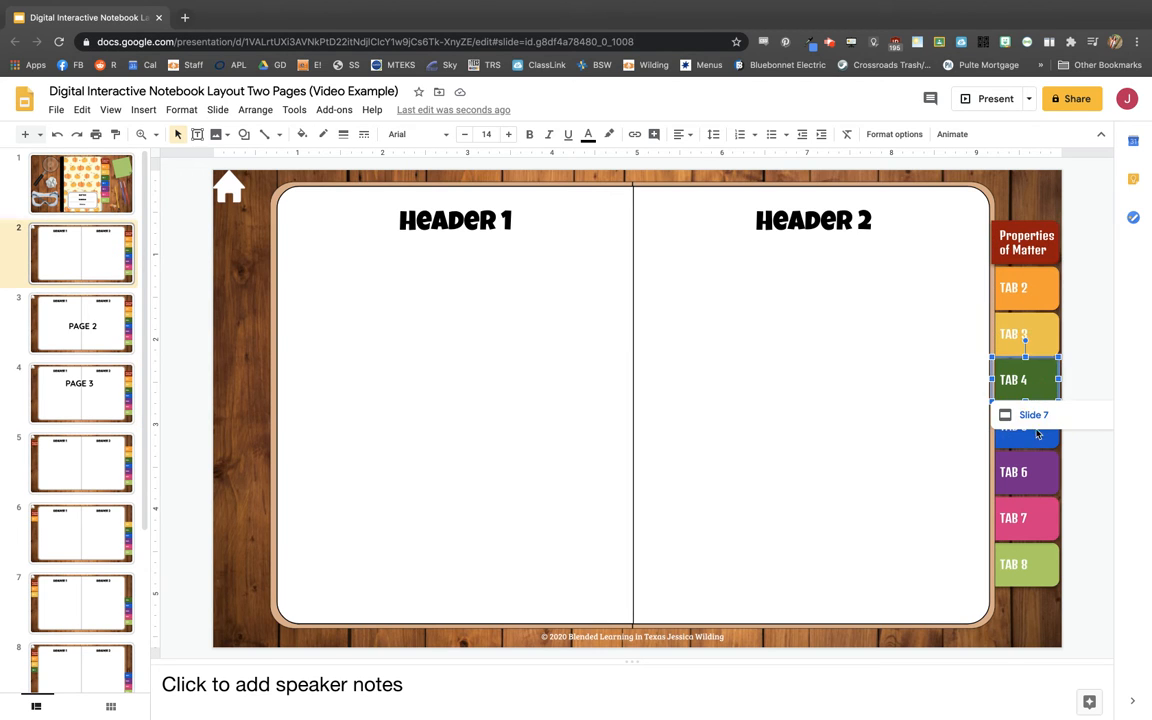
pyautogui.click(1037, 440)
pyautogui.click(1036, 484)
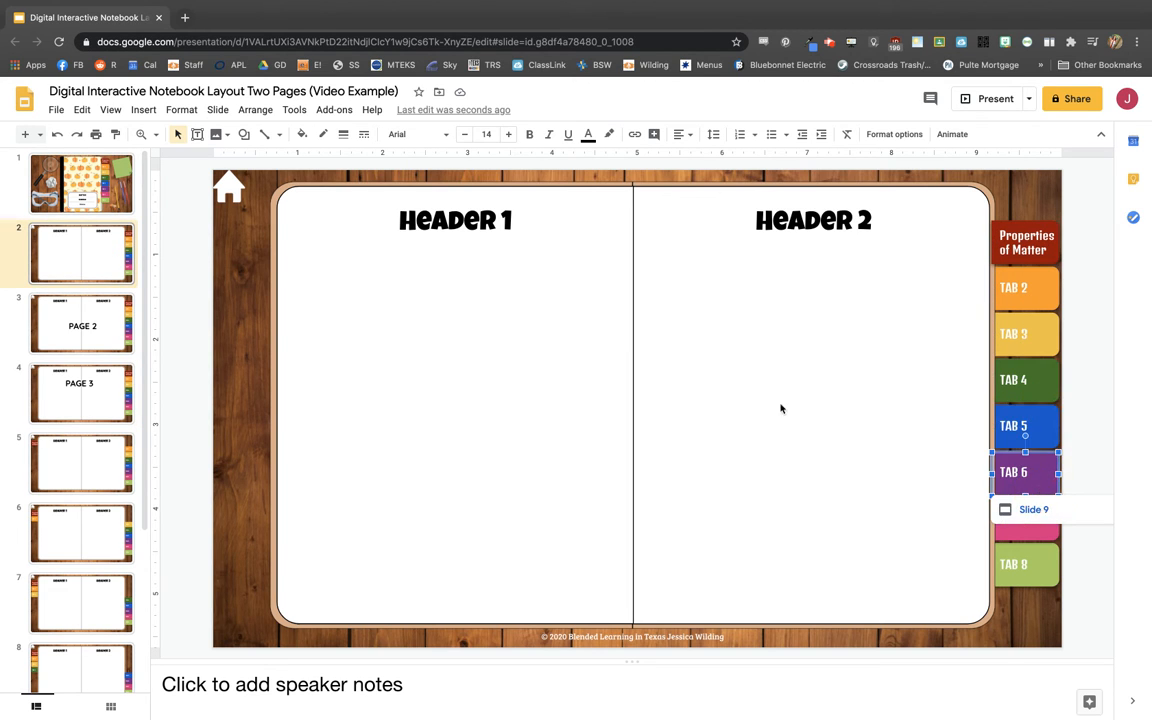
pyautogui.click(93, 292)
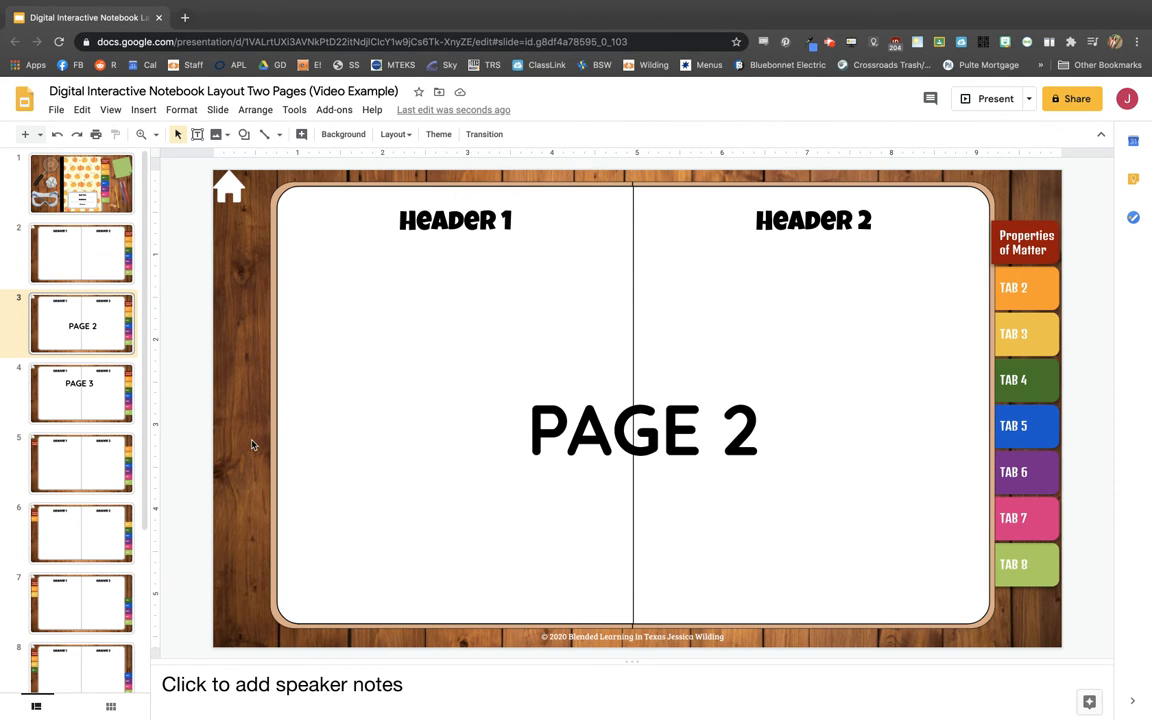
# Copy the linked shapes over the home icon and all eight tabs from slide 2 and paste them onto slide 3
pyautogui.click(92, 259)
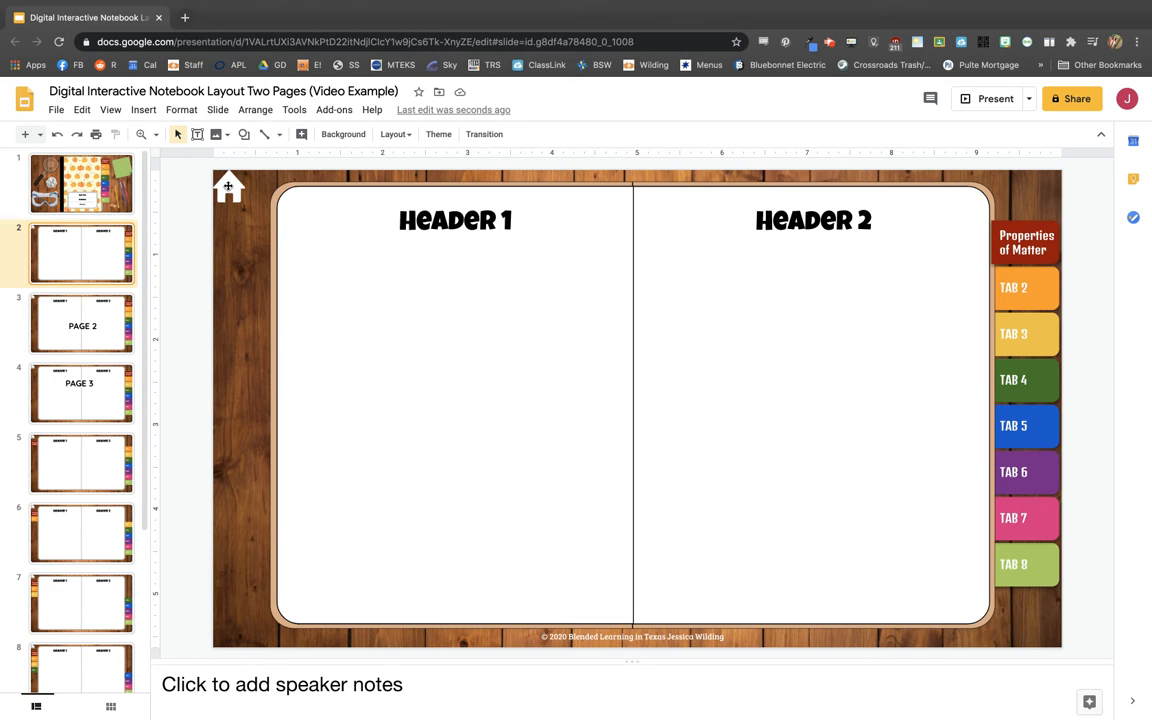
pyautogui.click(228, 186)
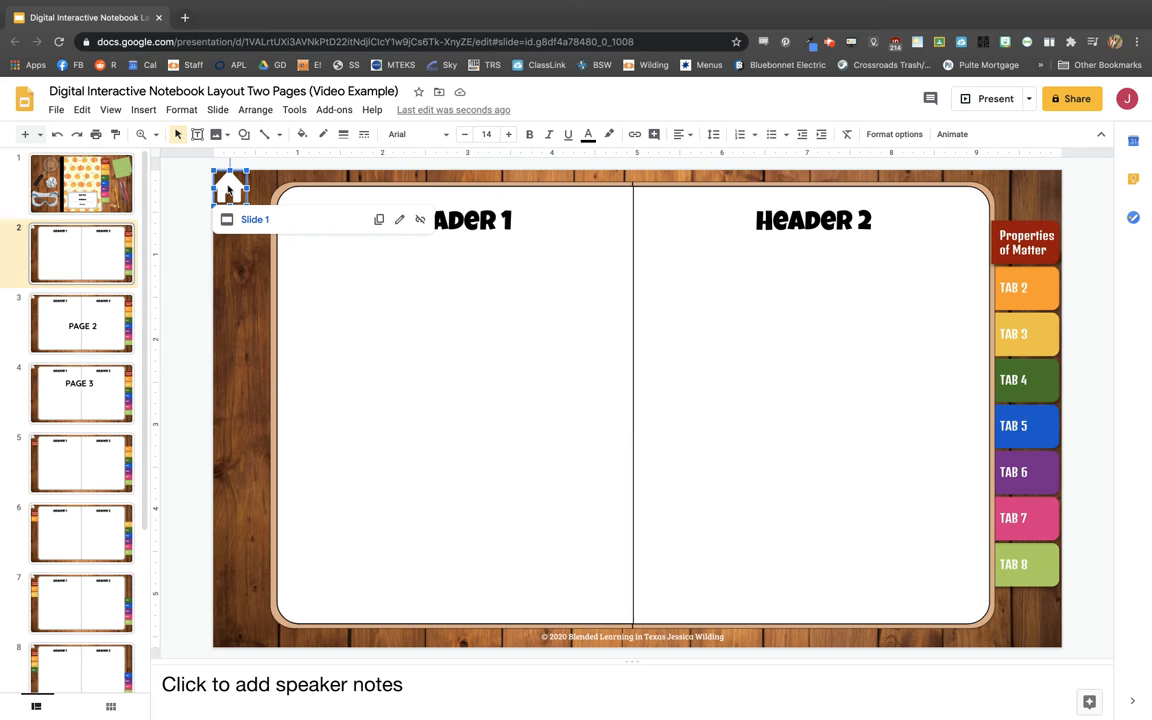
pyautogui.keyDown('shift'); pyautogui.click(1026, 245); pyautogui.keyUp('shift')
pyautogui.keyDown('shift'); pyautogui.click(1028, 290); pyautogui.keyUp('shift')
pyautogui.keyDown('shift'); pyautogui.click(1028, 336); pyautogui.keyUp('shift')
pyautogui.keyDown('shift'); pyautogui.click(1028, 388); pyautogui.keyUp('shift')
pyautogui.keyDown('shift'); pyautogui.click(1020, 428); pyautogui.keyUp('shift')
pyautogui.keyDown('shift'); pyautogui.click(1020, 472); pyautogui.keyUp('shift')
pyautogui.keyDown('shift'); pyautogui.click(1026, 520); pyautogui.keyUp('shift')
pyautogui.keyDown('shift'); pyautogui.click(1028, 572); pyautogui.keyUp('shift')
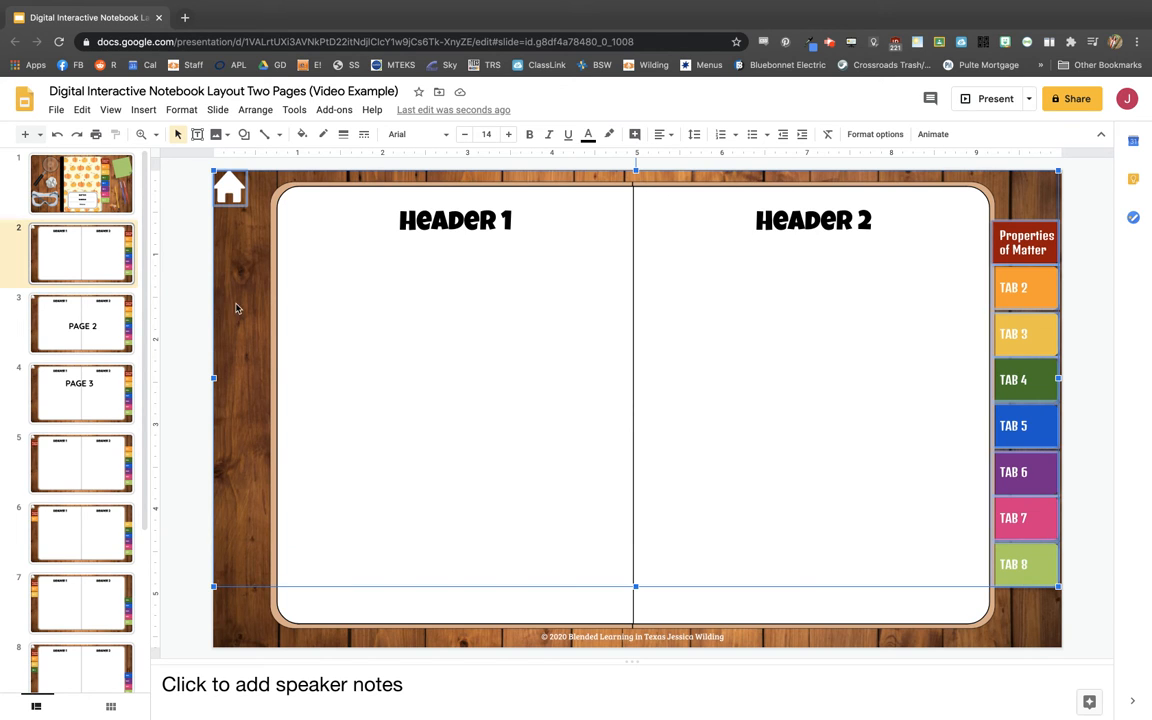
pyautogui.click(105, 312)
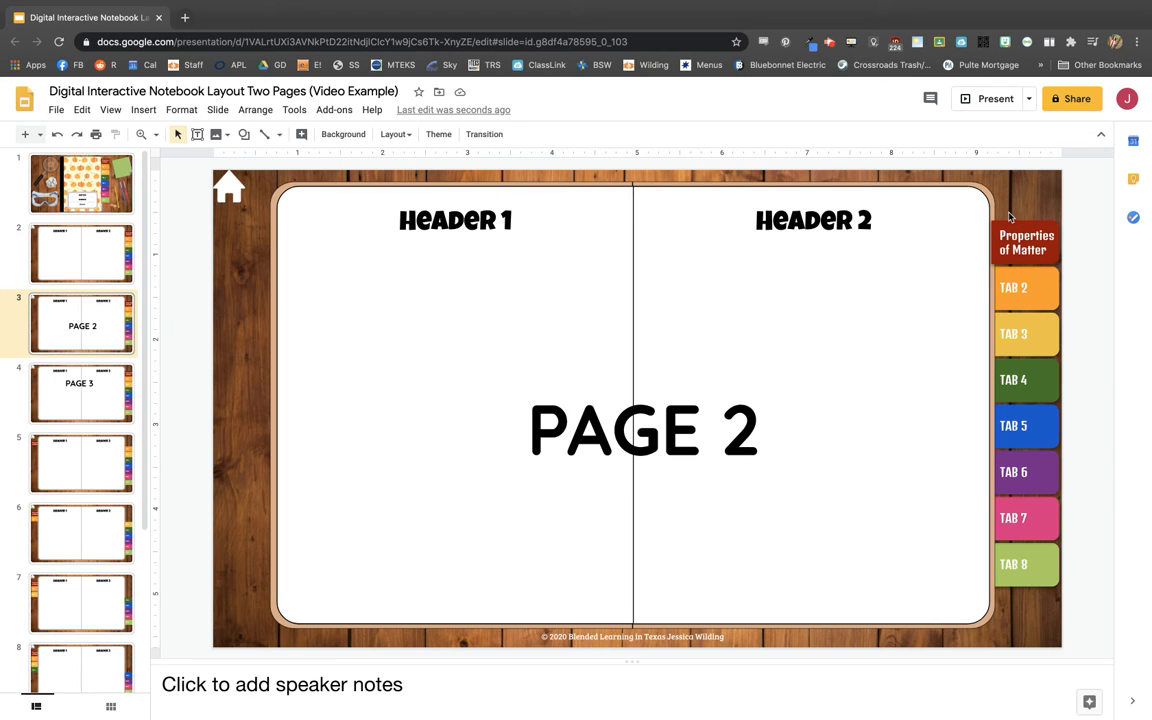
pyautogui.click(1009, 217)
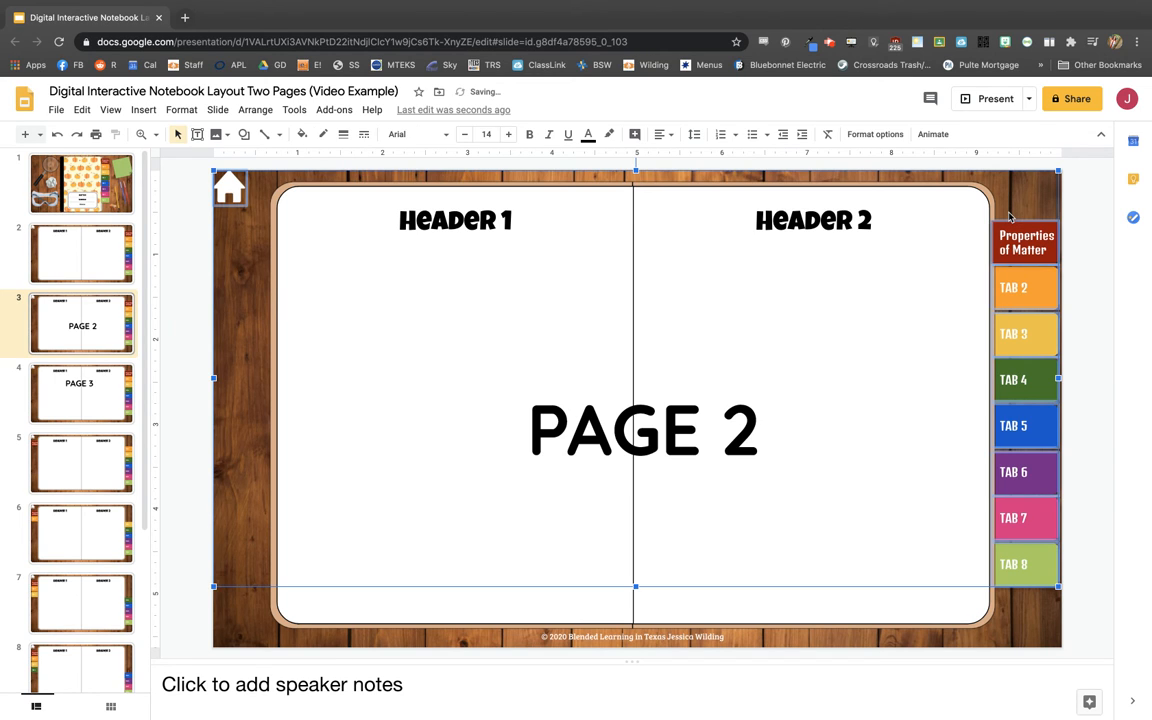
pyautogui.click(1074, 212)
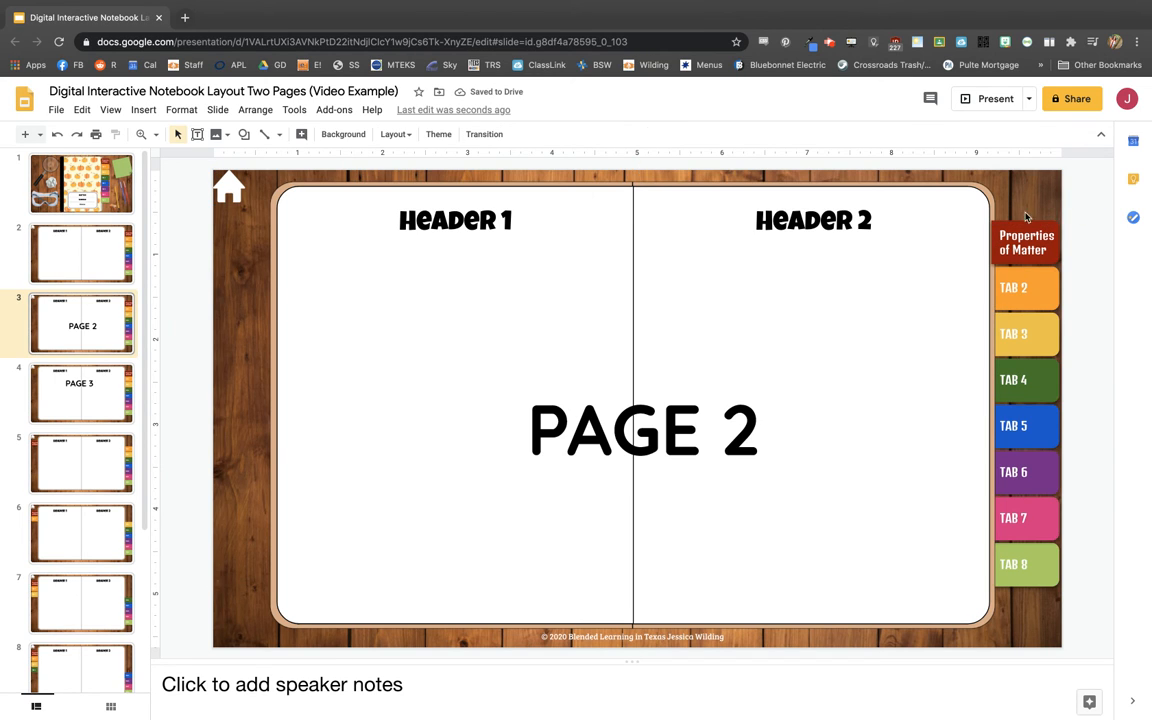
# Compare the link targets of the Properties of Matter tab on slides 2 and 3
pyautogui.click(110, 253)
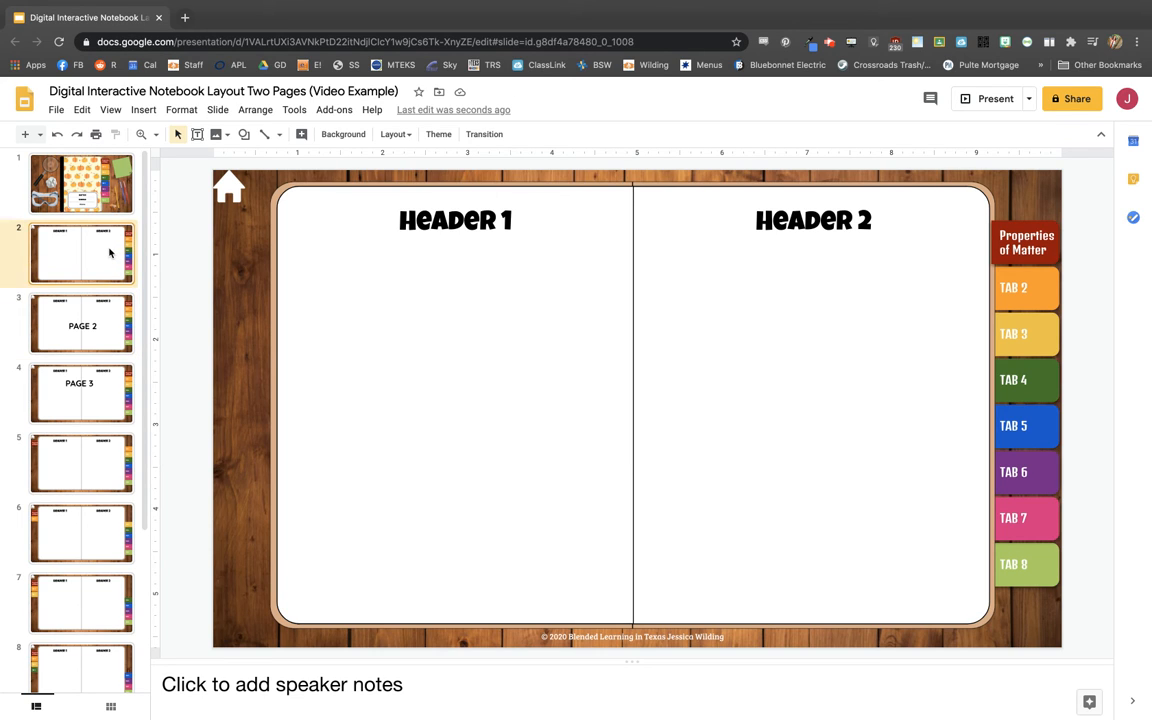
pyautogui.click(1019, 236)
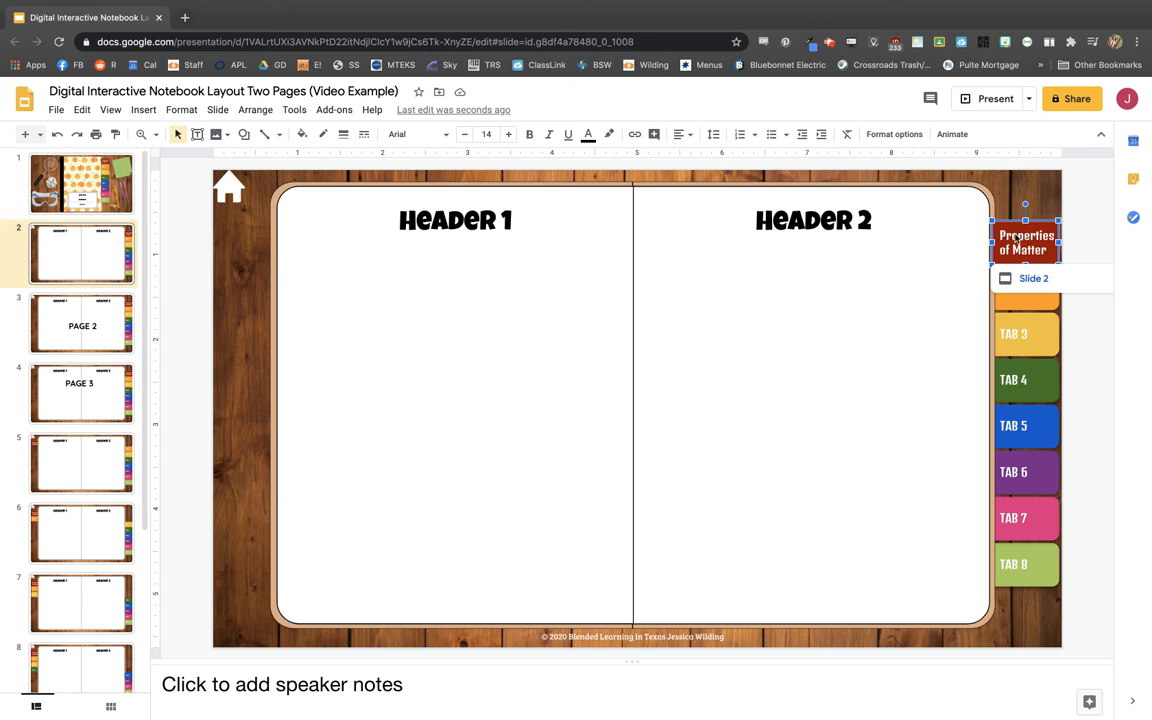
pyautogui.click(82, 322)
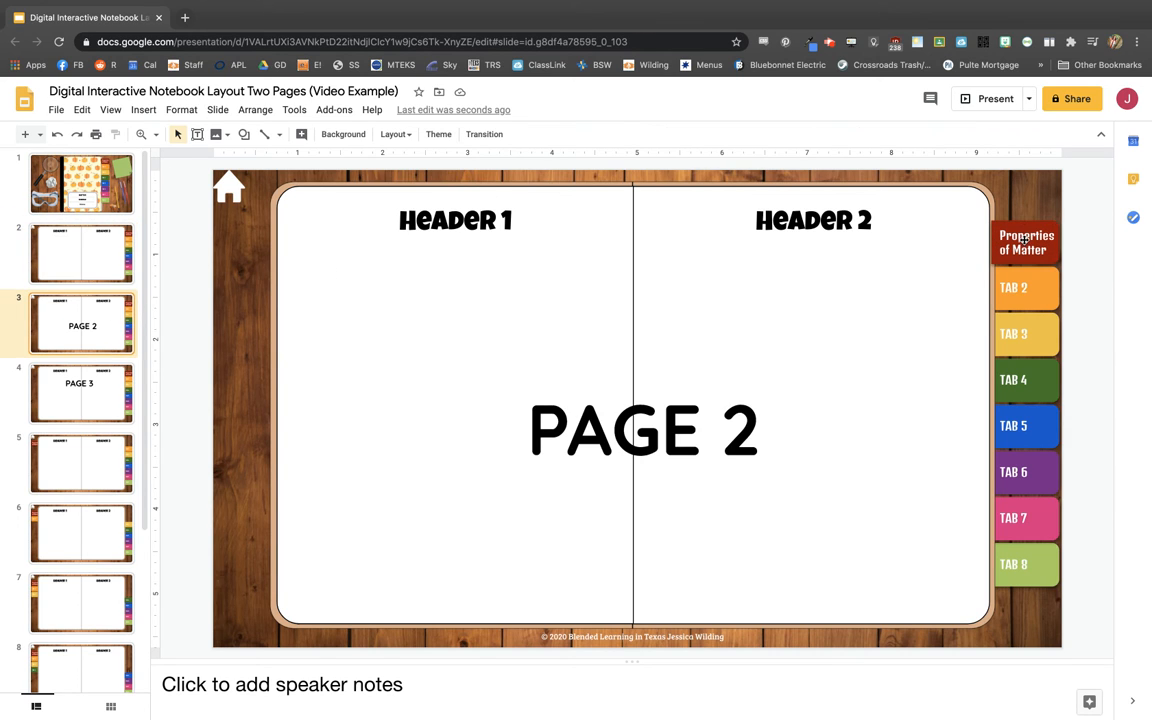
pyautogui.click(1024, 241)
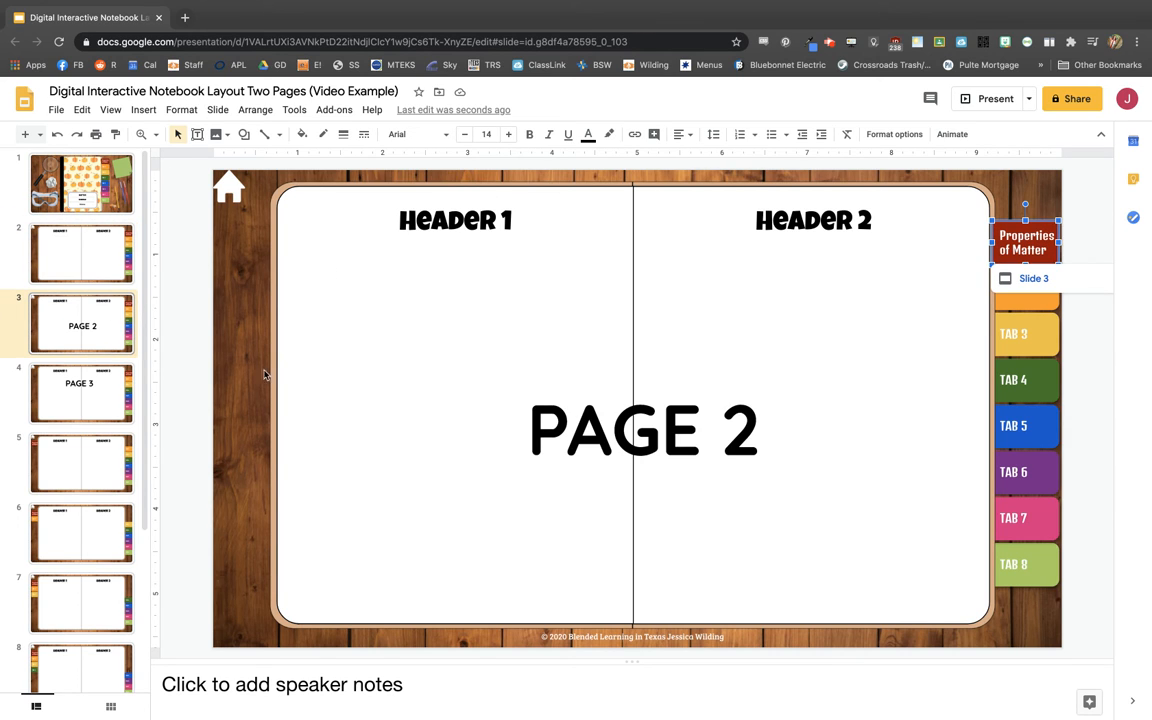
pyautogui.click(74, 247)
pyautogui.click(1015, 242)
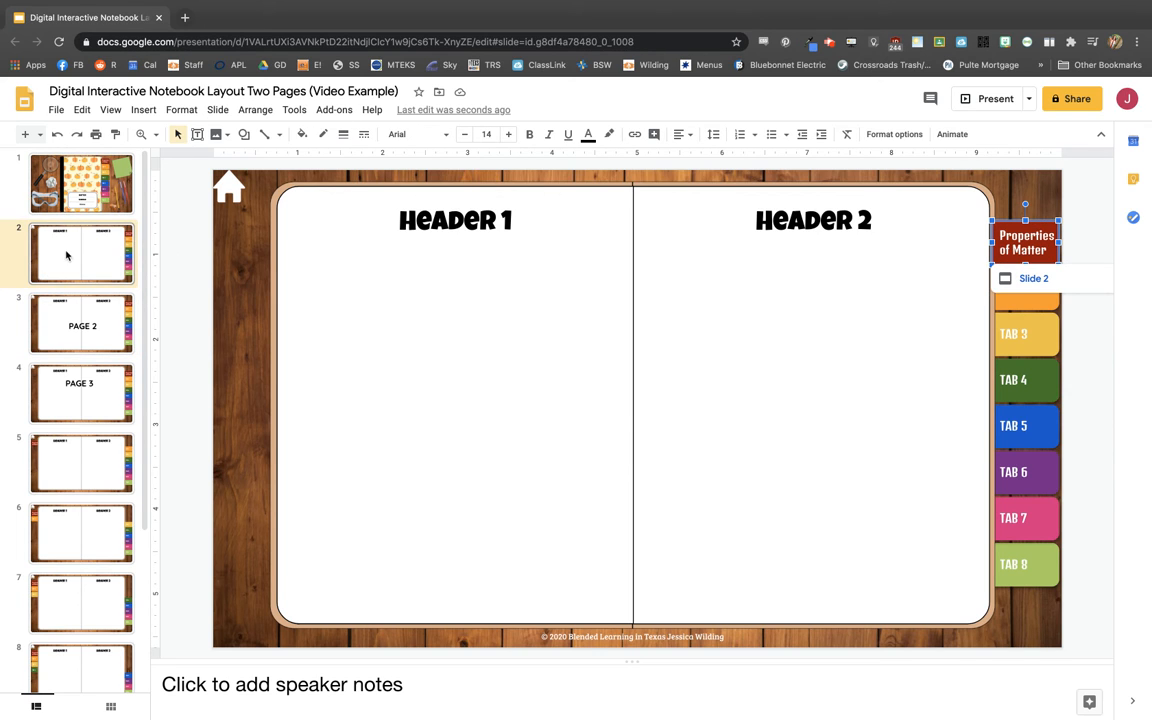
pyautogui.click(84, 322)
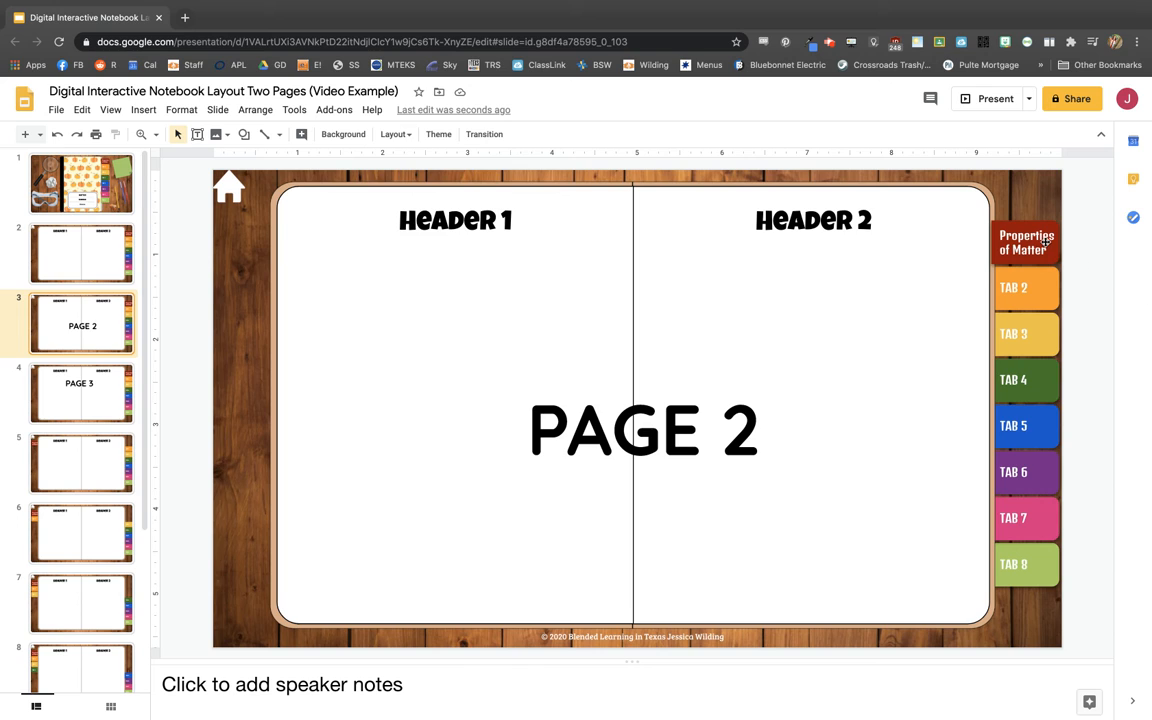
# Change the link of the Properties of Matter tab on slide 3 to Slide 2
pyautogui.click(1020, 242)
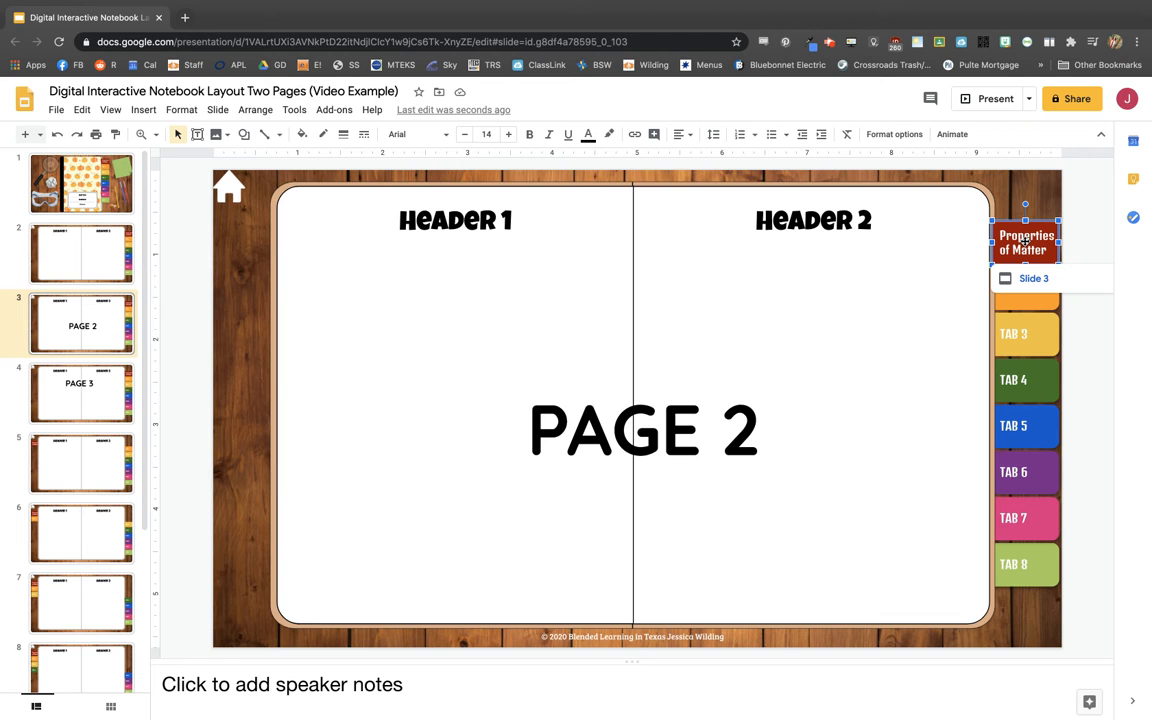
pyautogui.press('super+k')
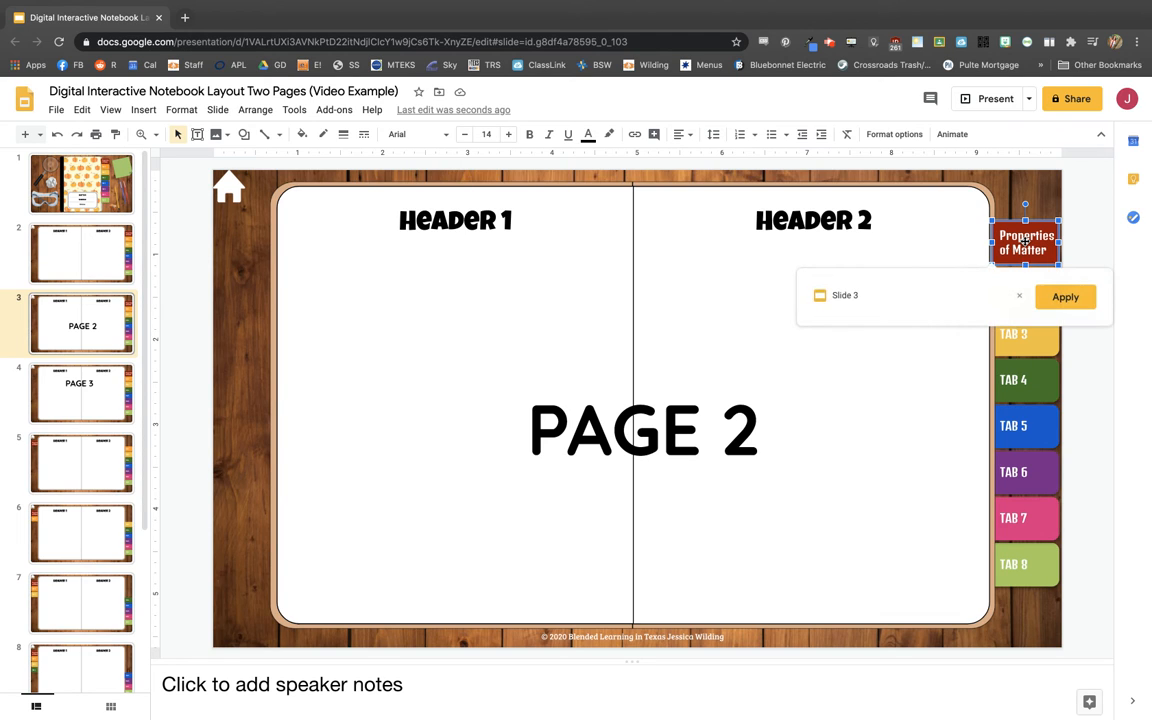
pyautogui.click(1020, 296)
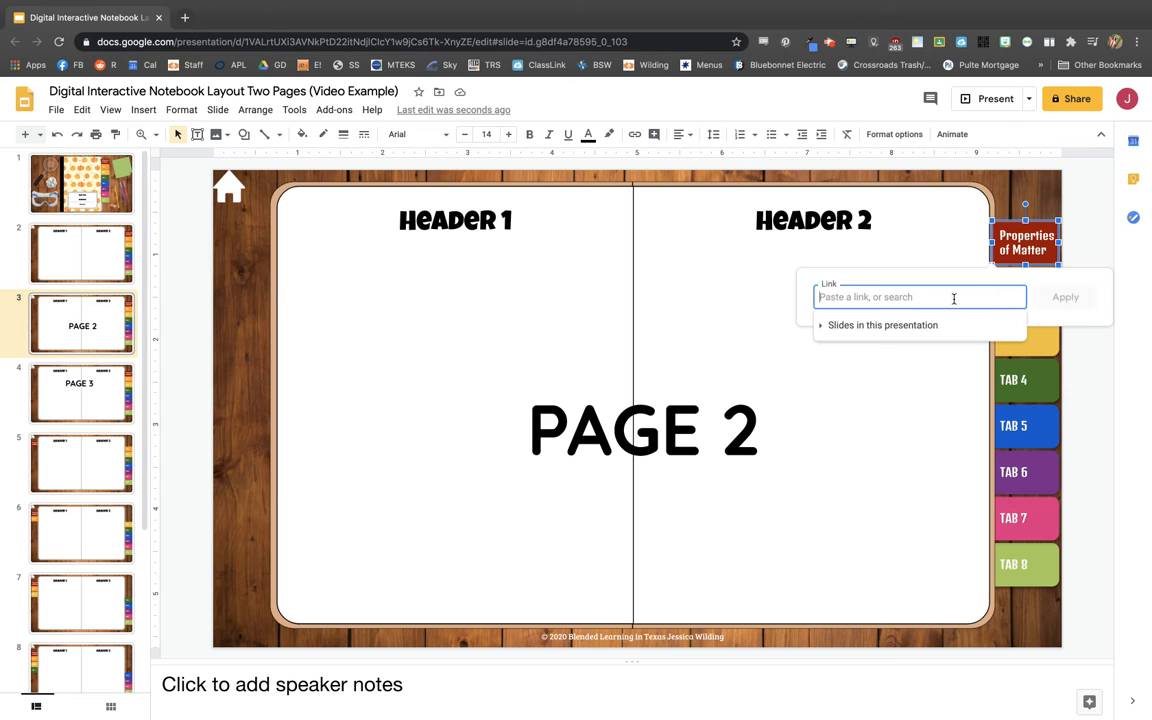
pyautogui.click(835, 326)
pyautogui.scroll(-1, 875, 393)
pyautogui.scroll(-3, 870, 390)
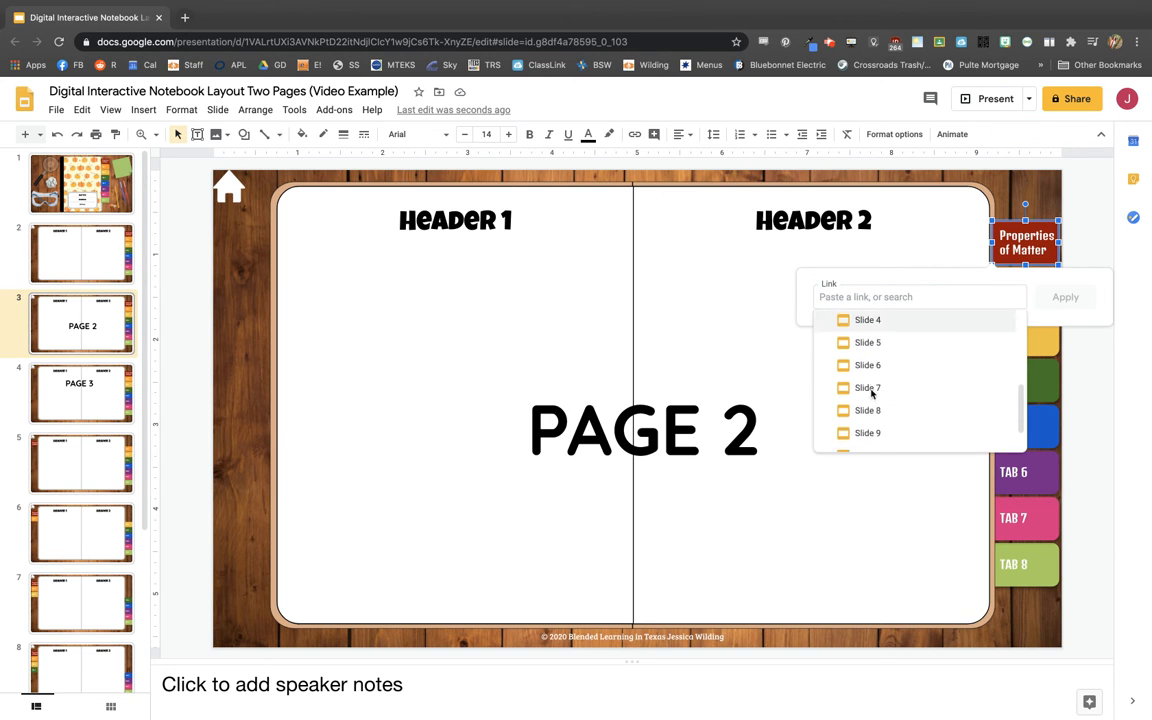
pyautogui.scroll(4, 867, 383)
pyautogui.click(867, 364)
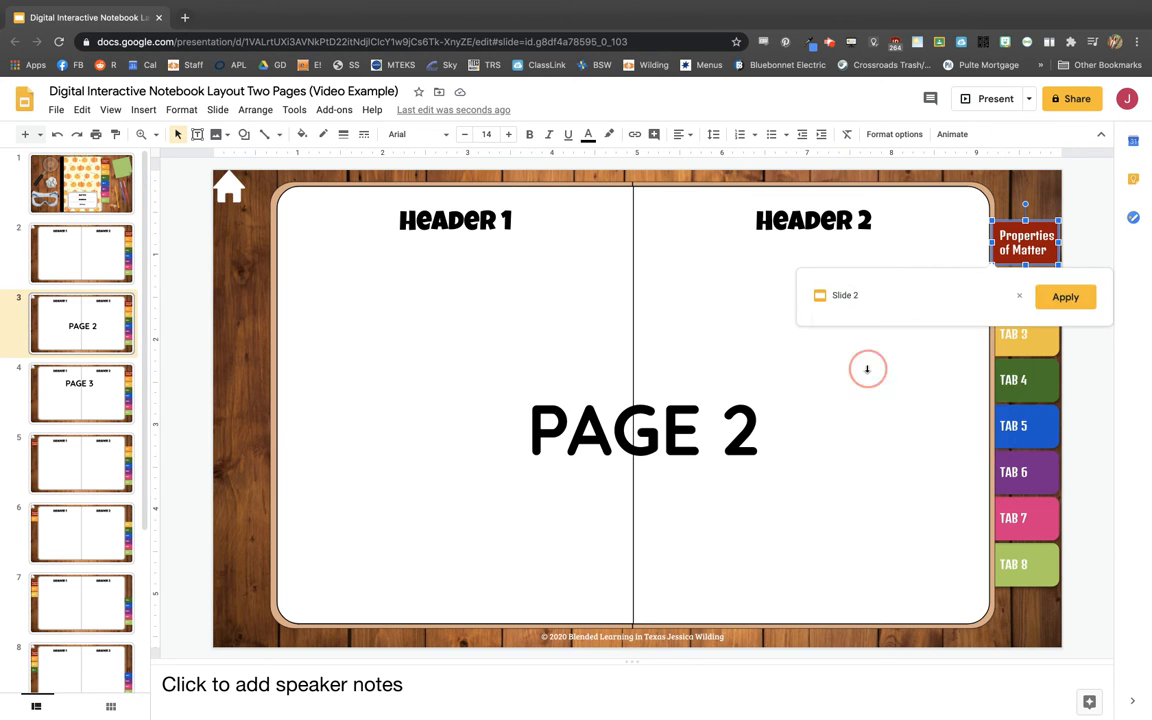
pyautogui.click(1060, 297)
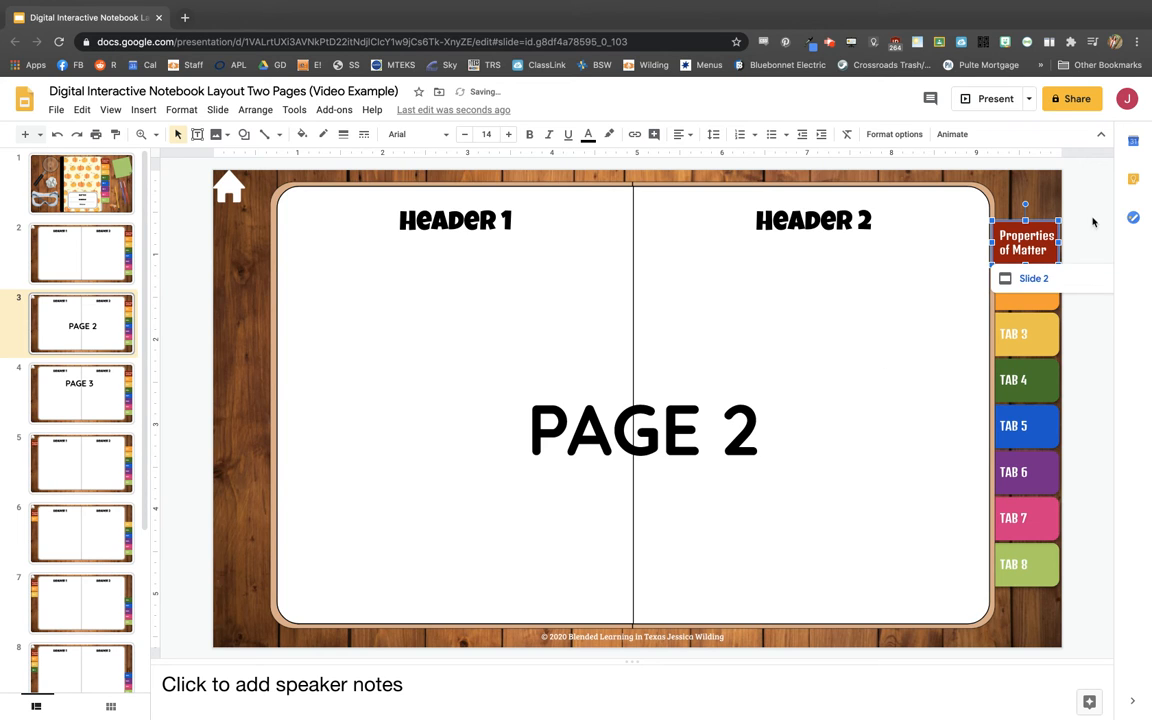
pyautogui.click(1088, 374)
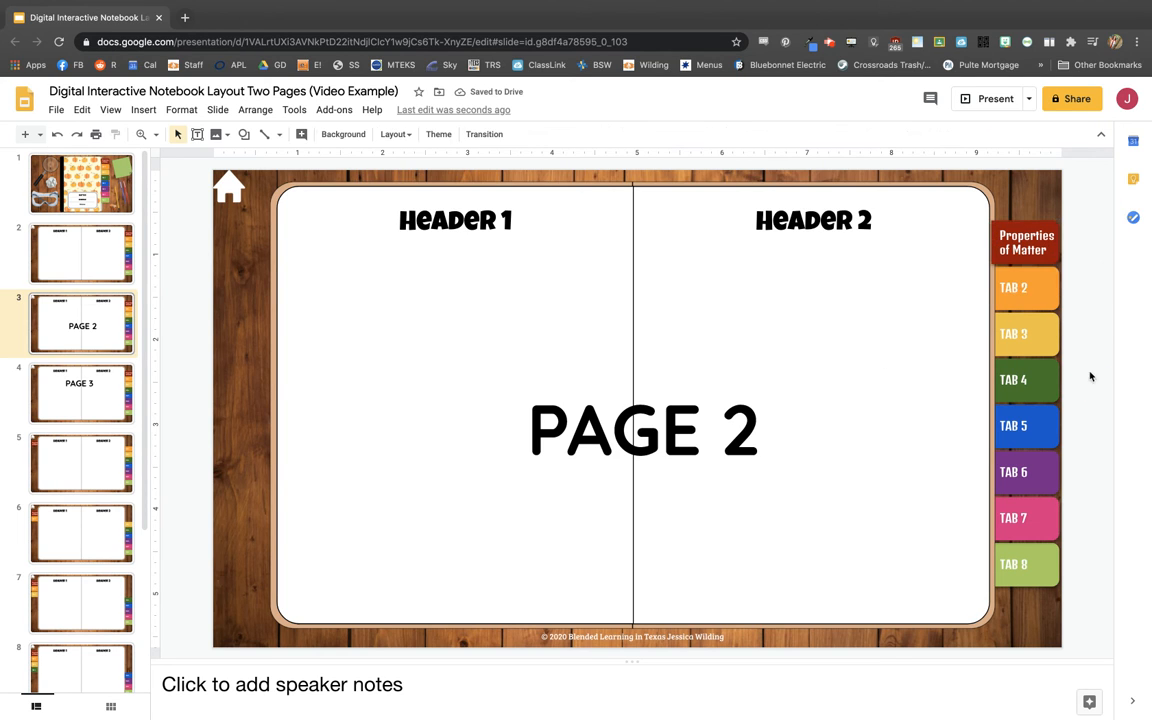
# Check the link targets of the other tabs and the home icon on slide 3
pyautogui.click(1024, 287)
pyautogui.click(1026, 334)
pyautogui.click(1028, 380)
pyautogui.click(1039, 410)
pyautogui.click(1067, 337)
pyautogui.click(228, 190)
pyautogui.click(186, 196)
pyautogui.scroll(-3, 83, 485)
pyautogui.scroll(3, 83, 485)
# Open the master layout used by slide 2 for editing
pyautogui.click(109, 262)
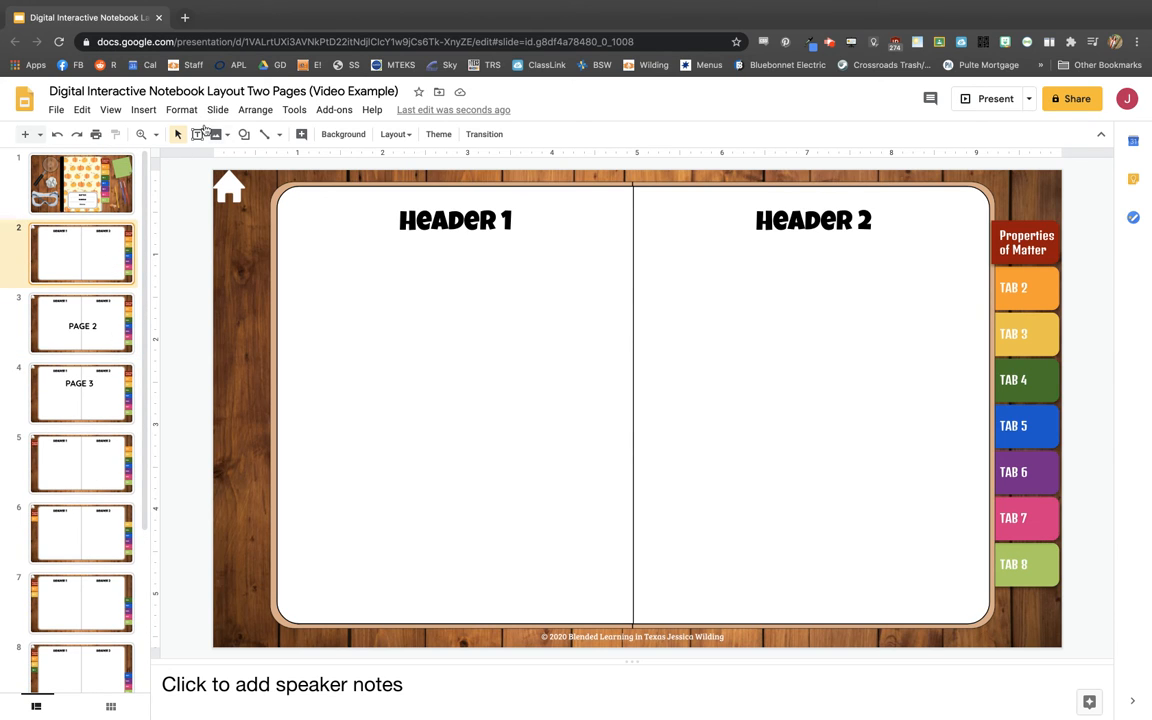
pyautogui.click(110, 110)
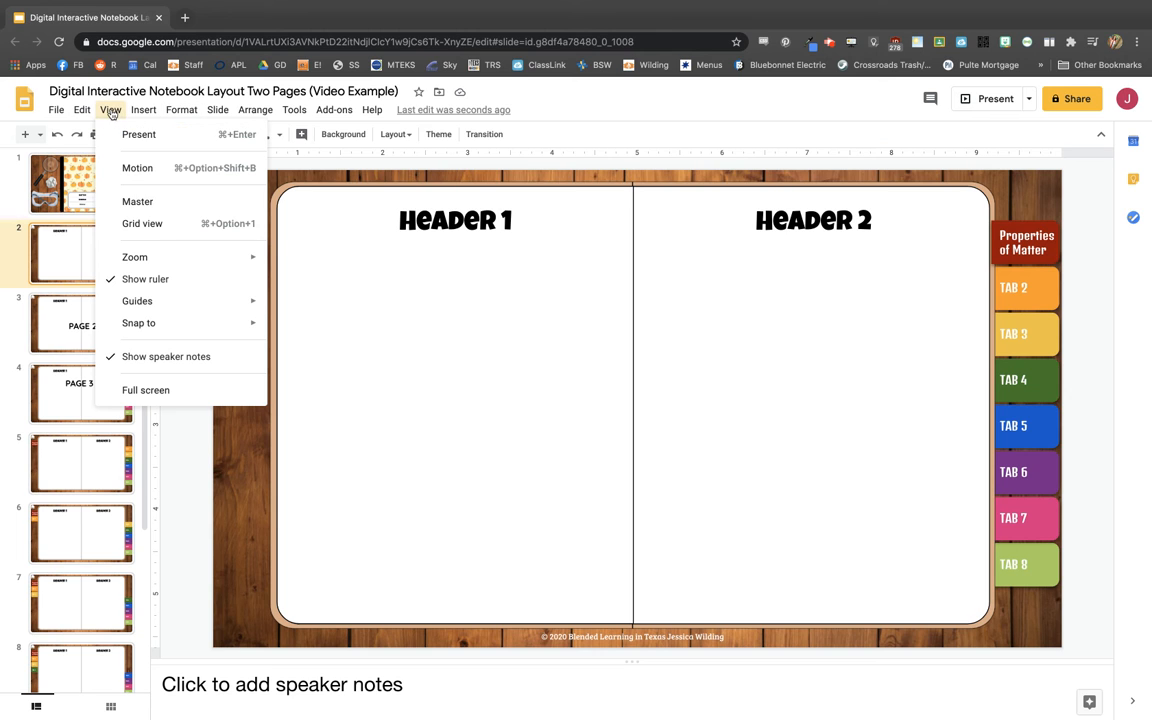
pyautogui.click(145, 204)
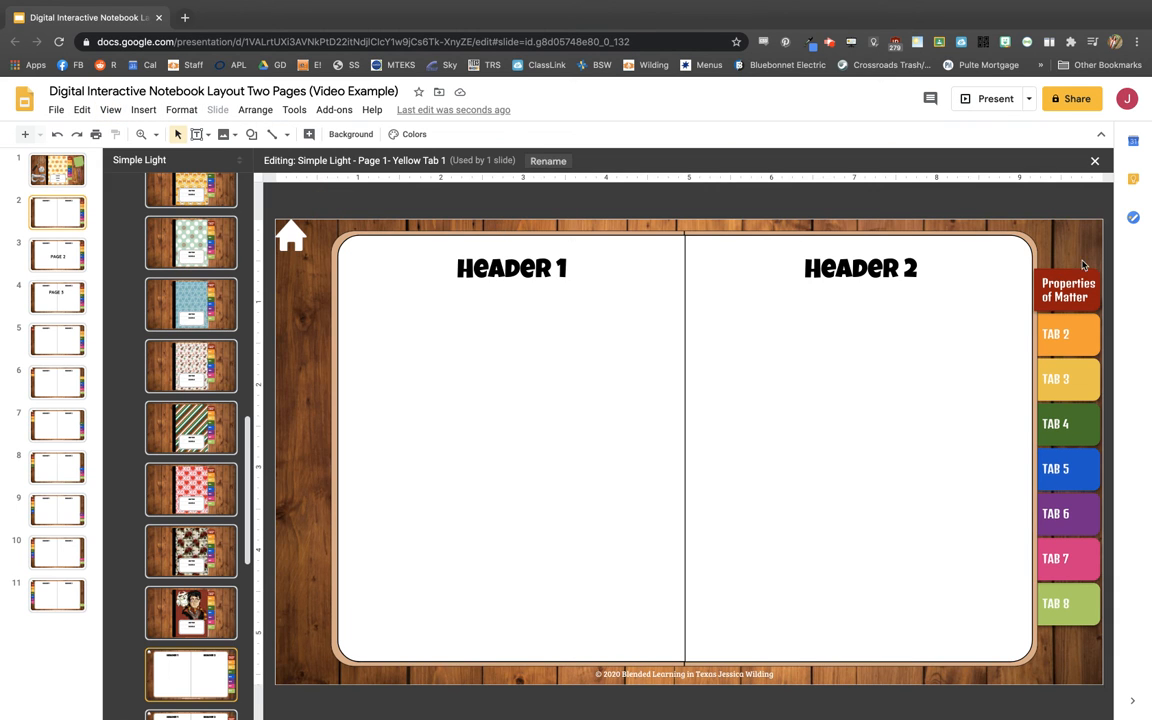
# Change the fill colour of the Properties of Matter tab on slide 2's master layout to magenta
pyautogui.click(1072, 290)
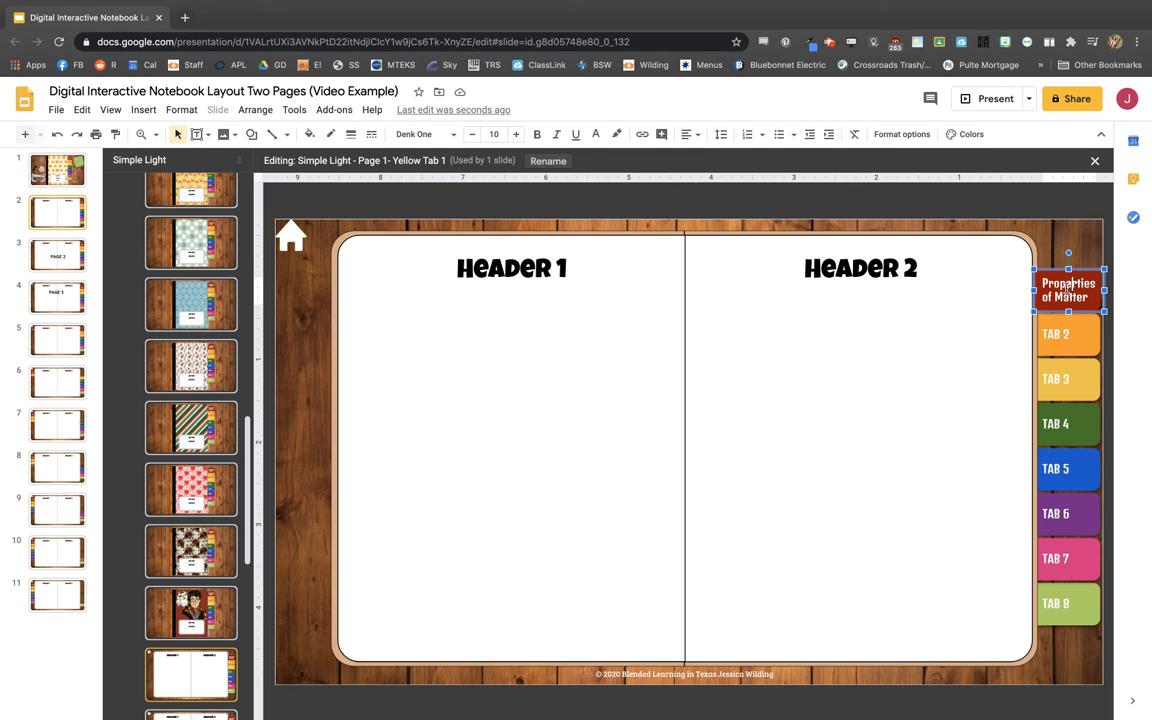
pyautogui.click(1082, 244)
pyautogui.moveTo(1055, 244); pyautogui.dragTo(1068, 304)
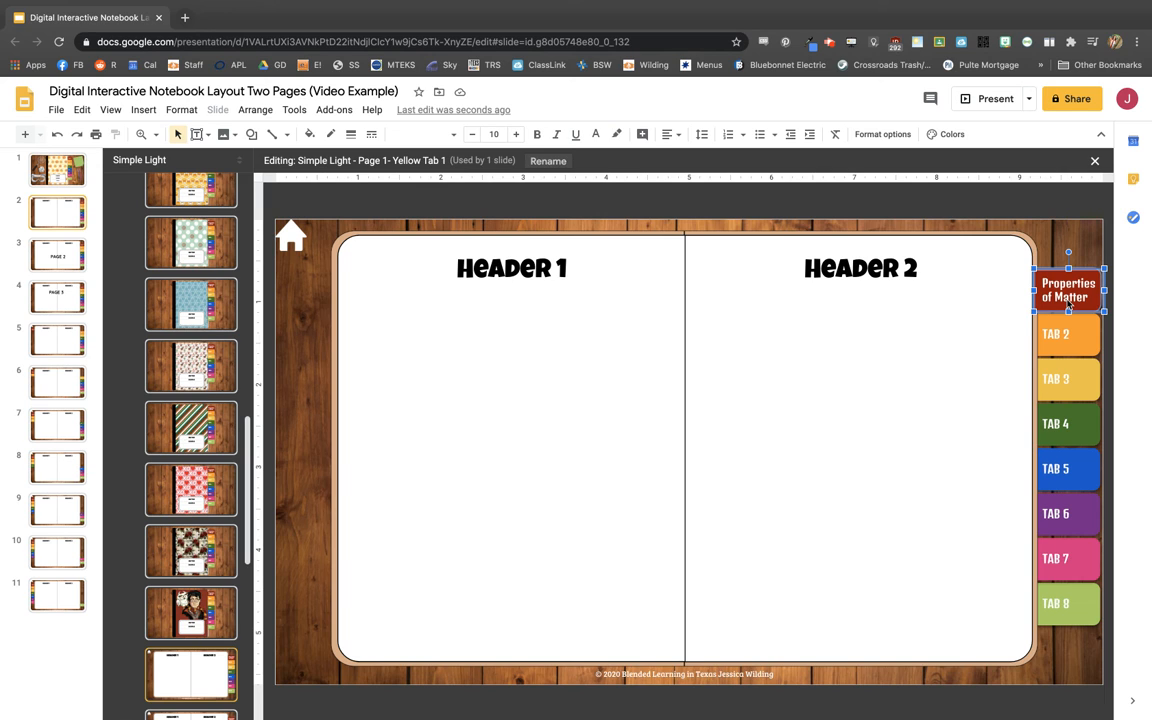
pyautogui.click(1068, 305)
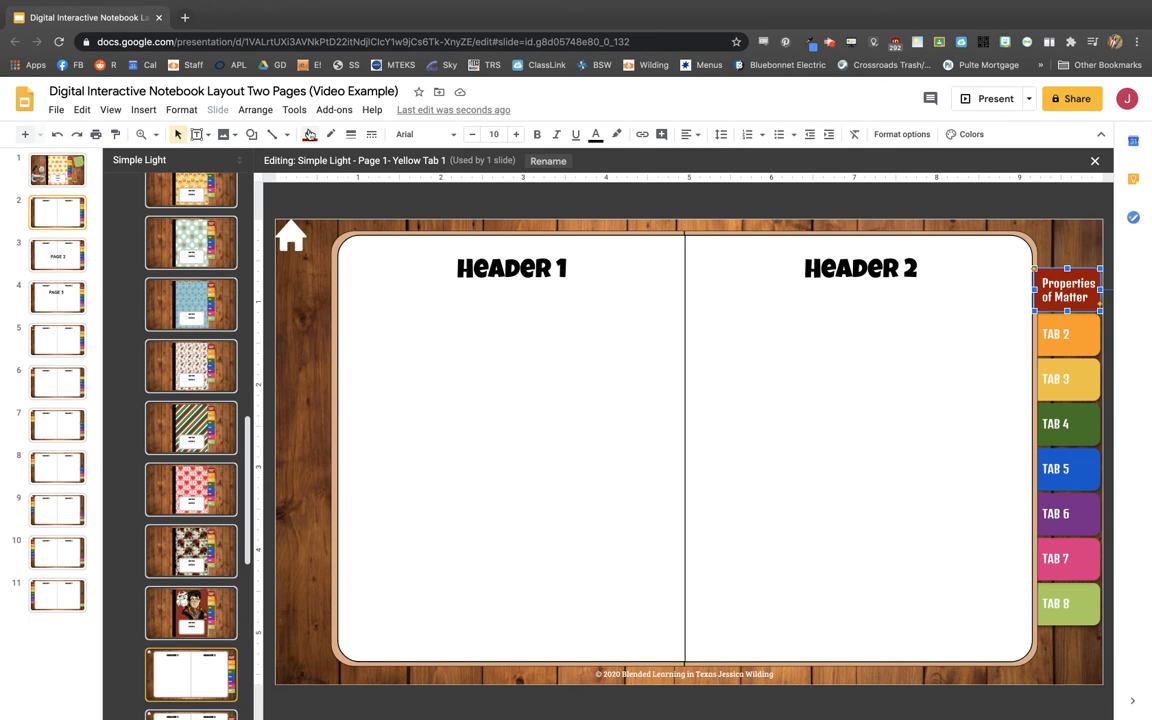
pyautogui.click(310, 134)
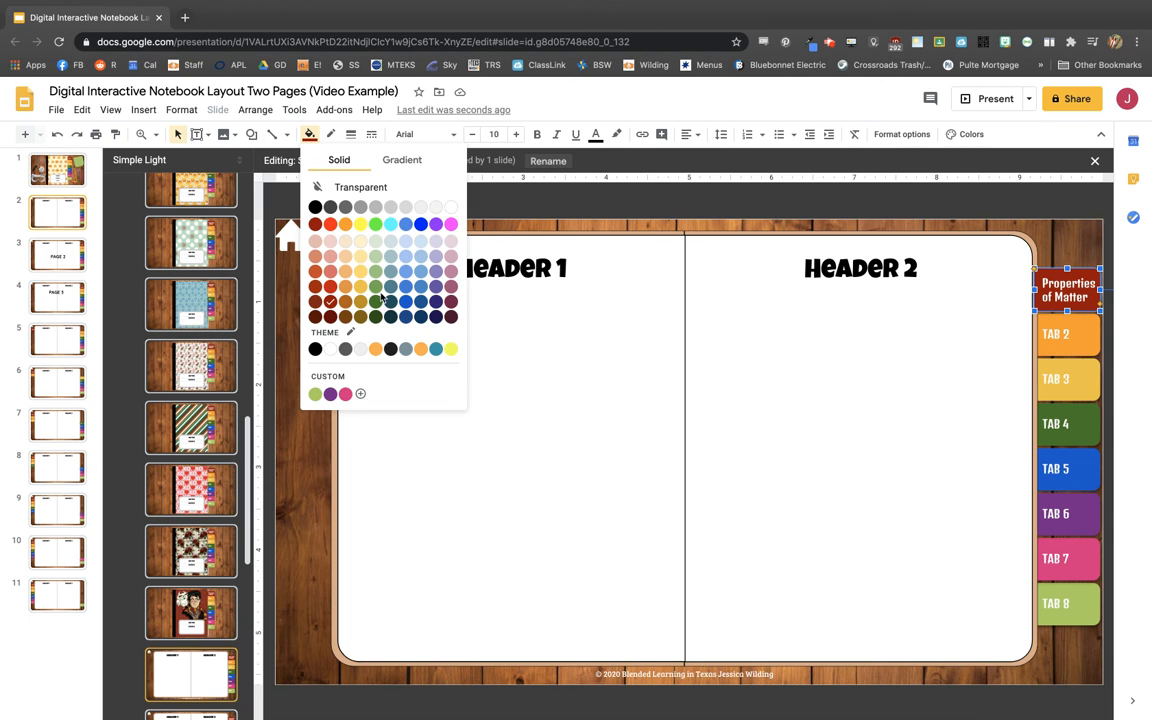
pyautogui.click(452, 226)
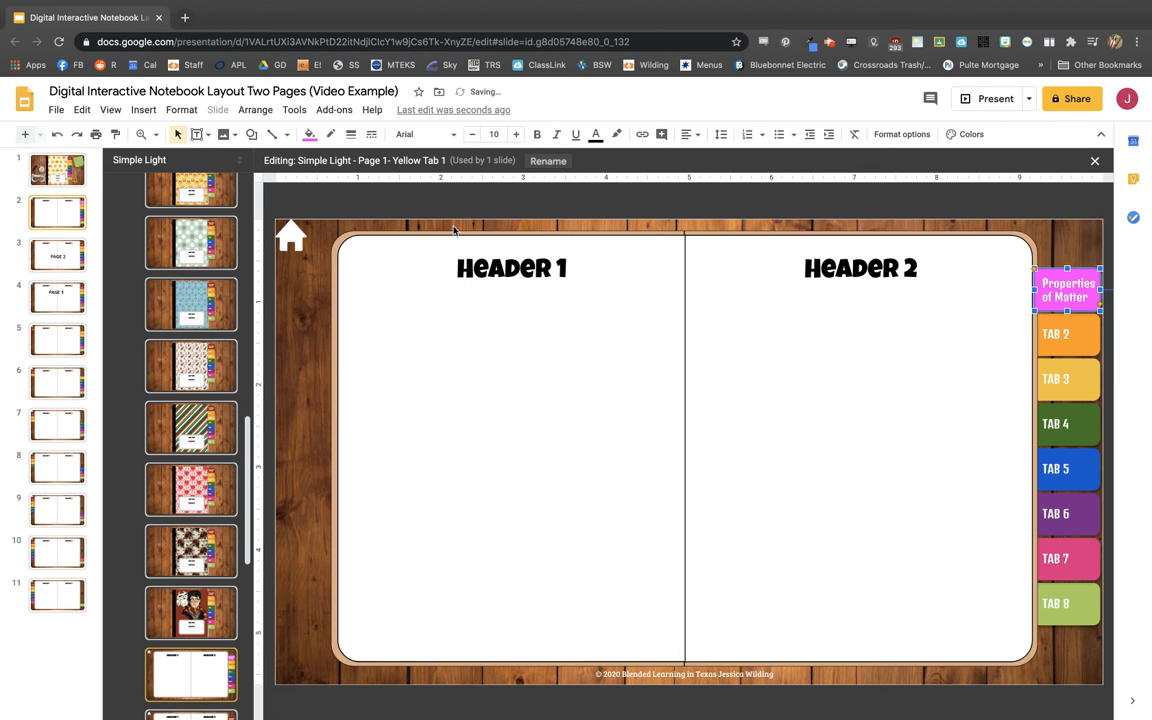
pyautogui.click(559, 207)
# Replace the red Properties of Matter tab on the PAGE 2 layout with a copy of the magenta tab
pyautogui.scroll(-3, 193, 625)
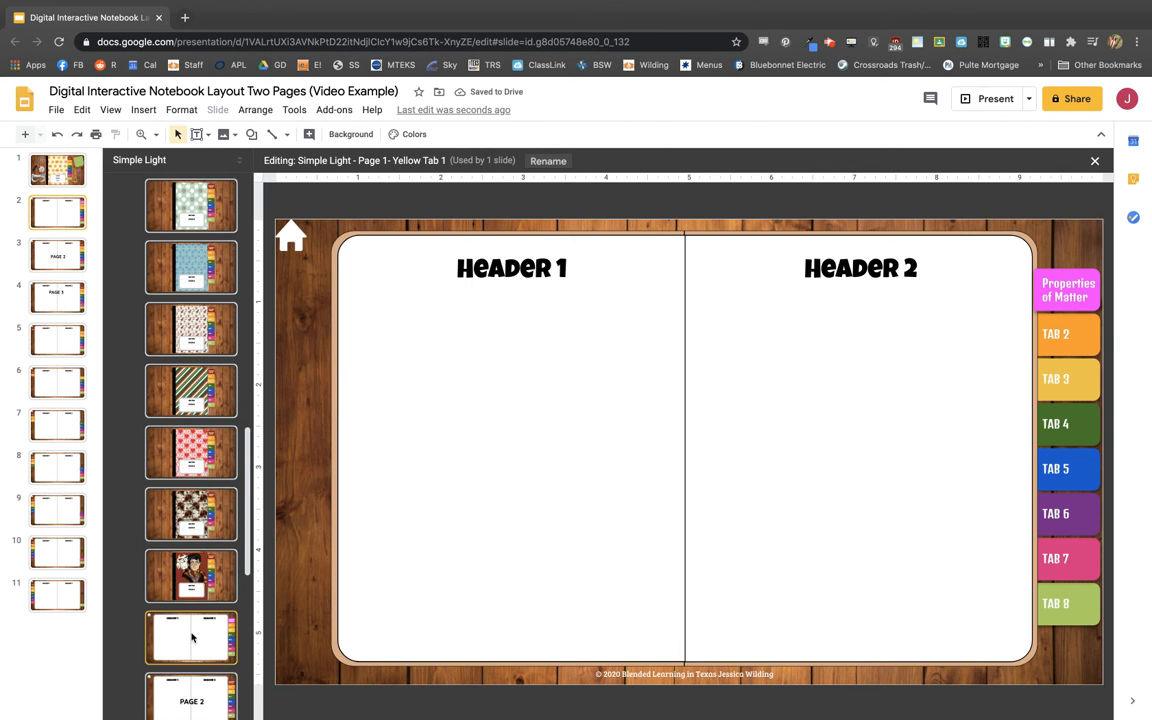
pyautogui.scroll(-2, 196, 560)
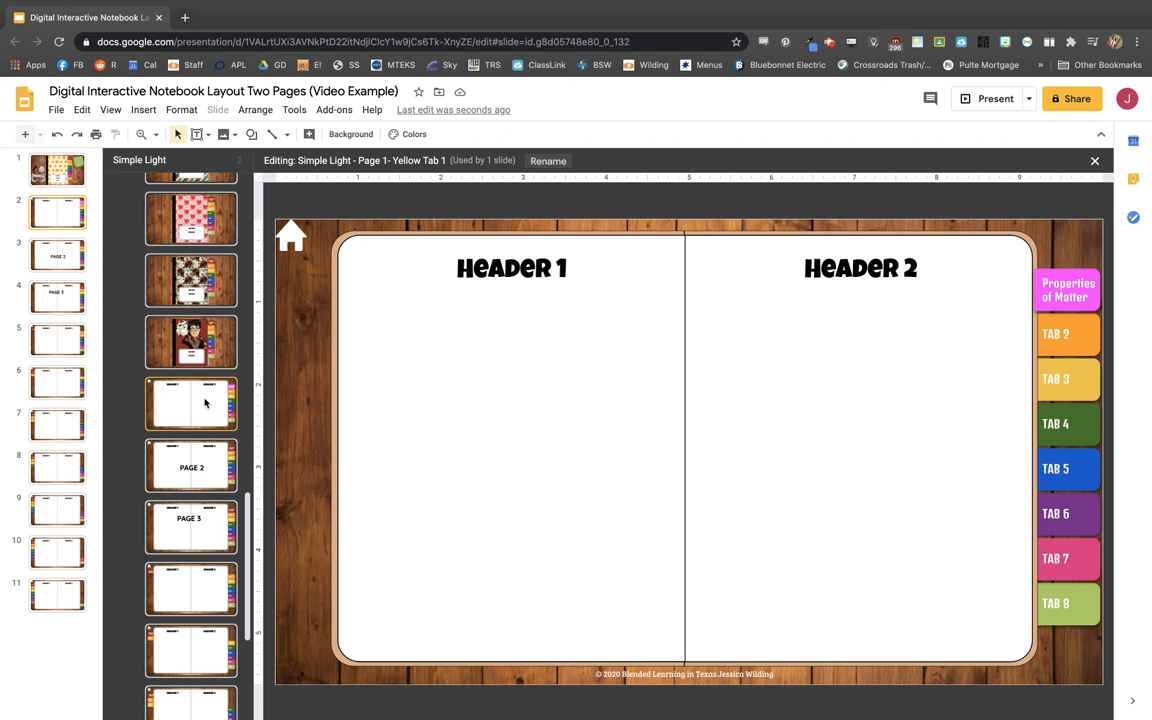
pyautogui.scroll(-1, 200, 402)
pyautogui.scroll(-1, 200, 402)
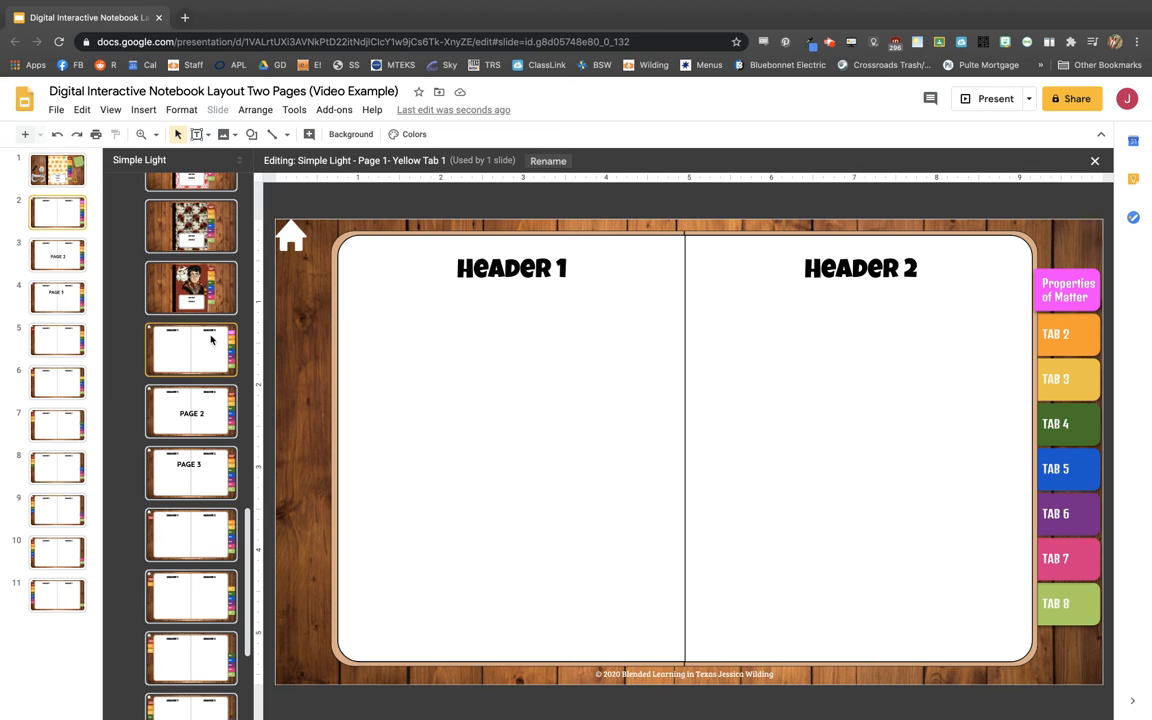
pyautogui.click(1066, 250)
pyautogui.click(1068, 298)
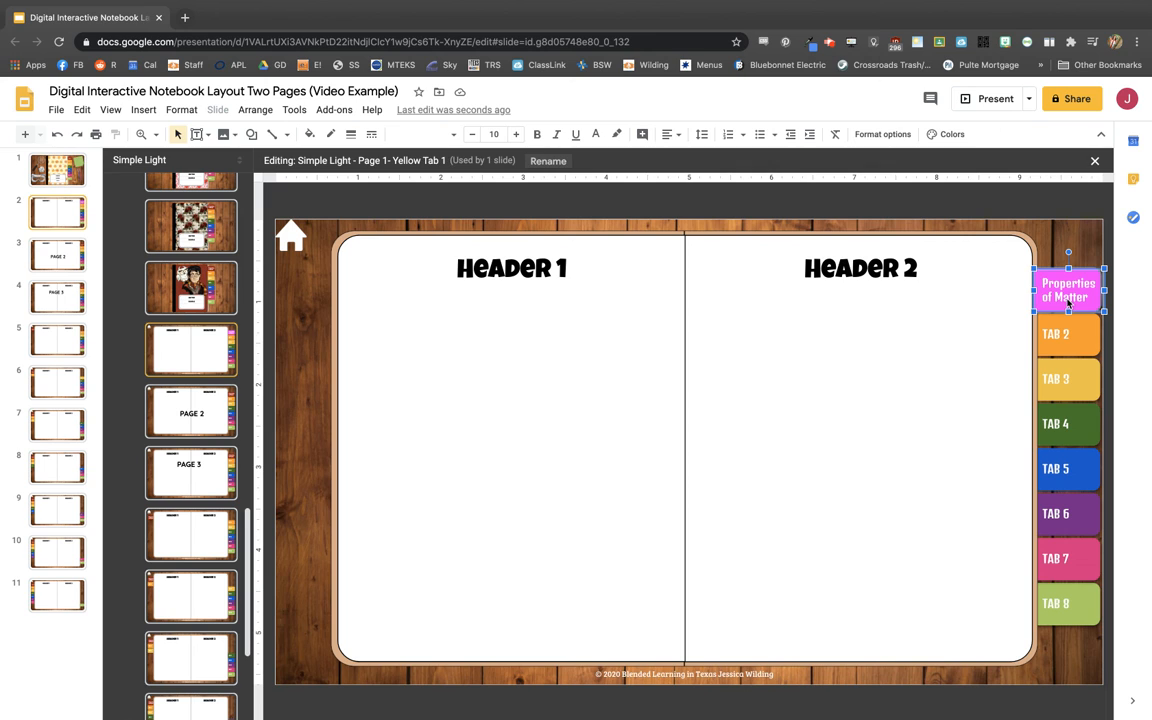
pyautogui.click(190, 405)
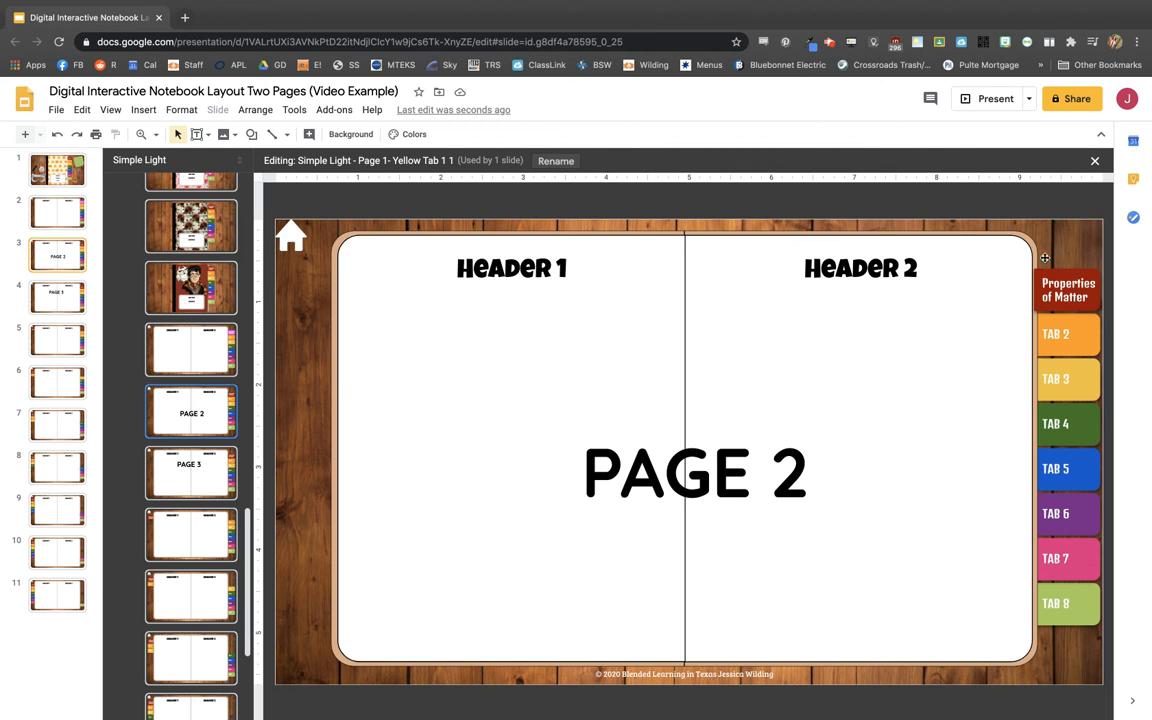
pyautogui.click(1066, 308)
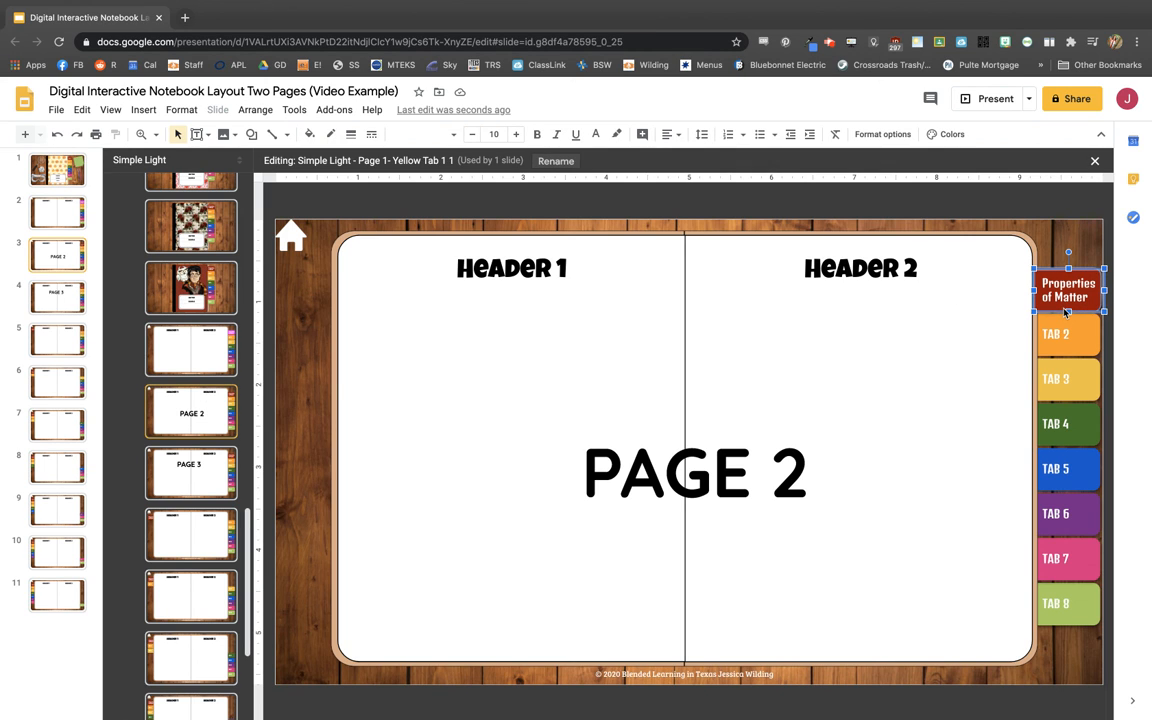
pyautogui.press('super+v')
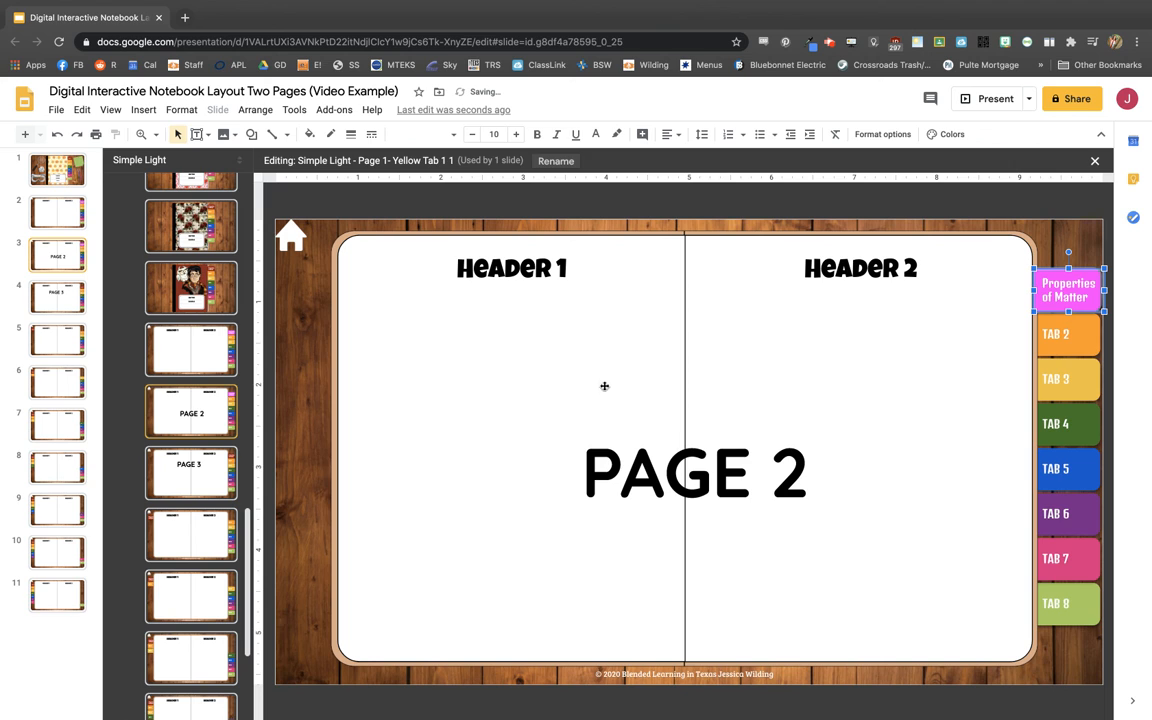
# Paste the magenta Properties of Matter tab onto the layout used by slide 5 and flip it horizontally
pyautogui.click(213, 540)
pyautogui.scroll(-1, 210, 530)
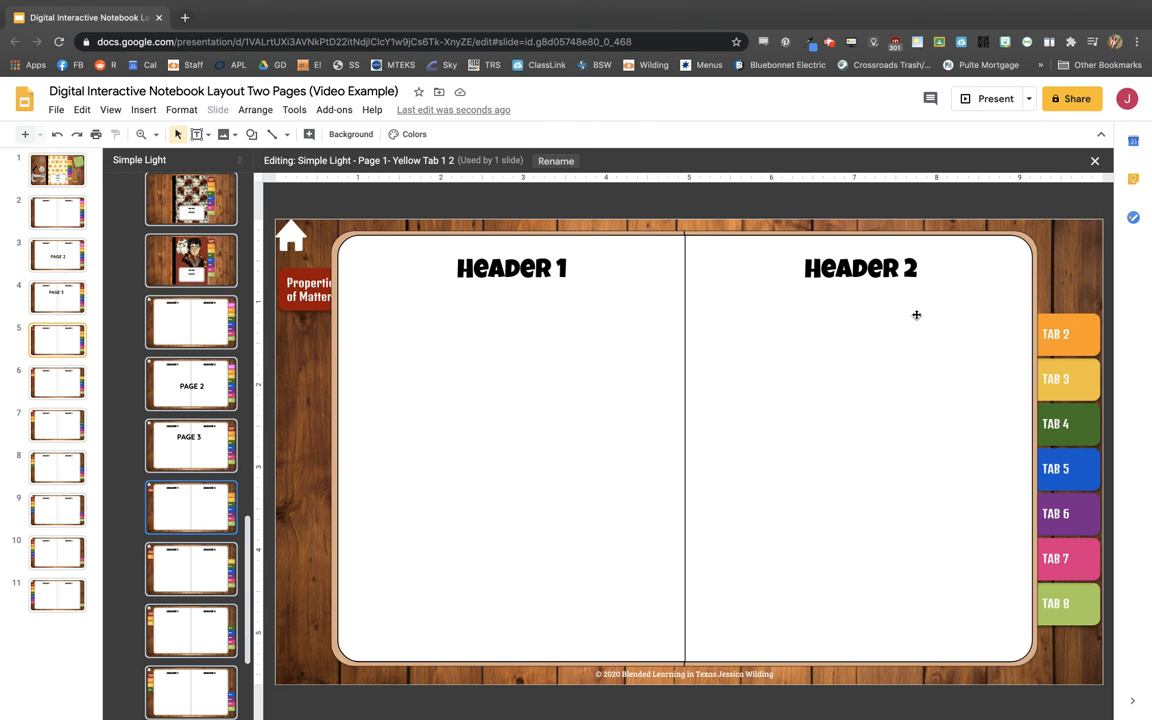
pyautogui.press('super+v')
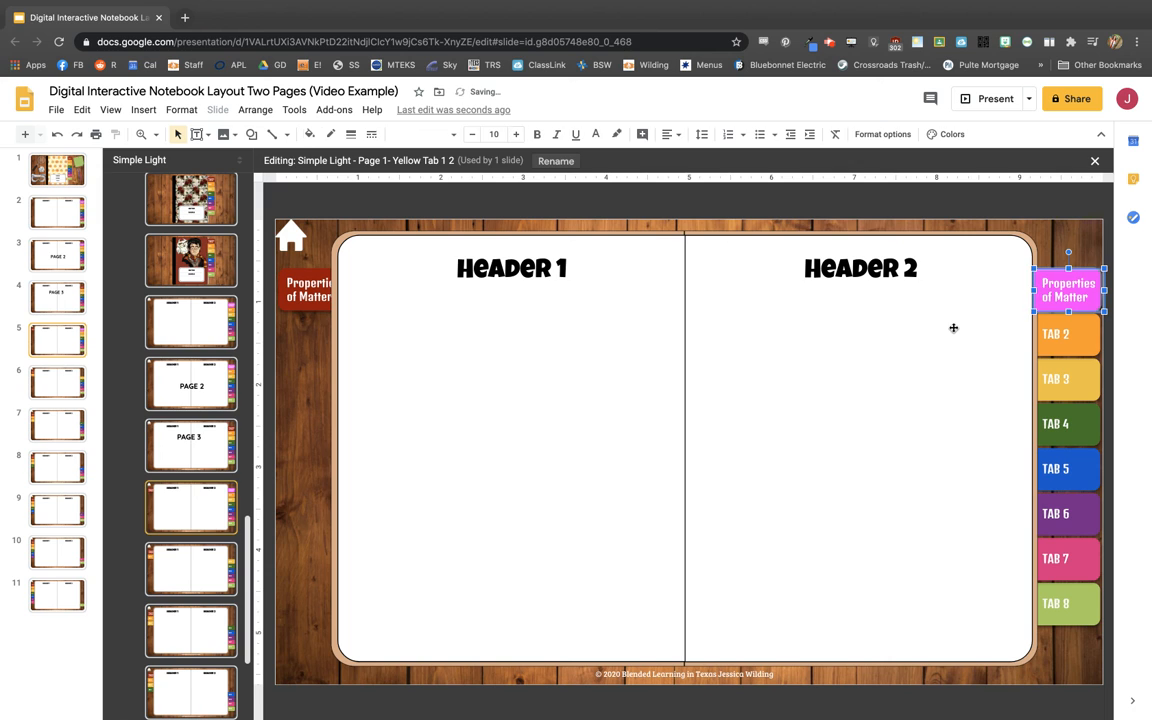
pyautogui.click(884, 135)
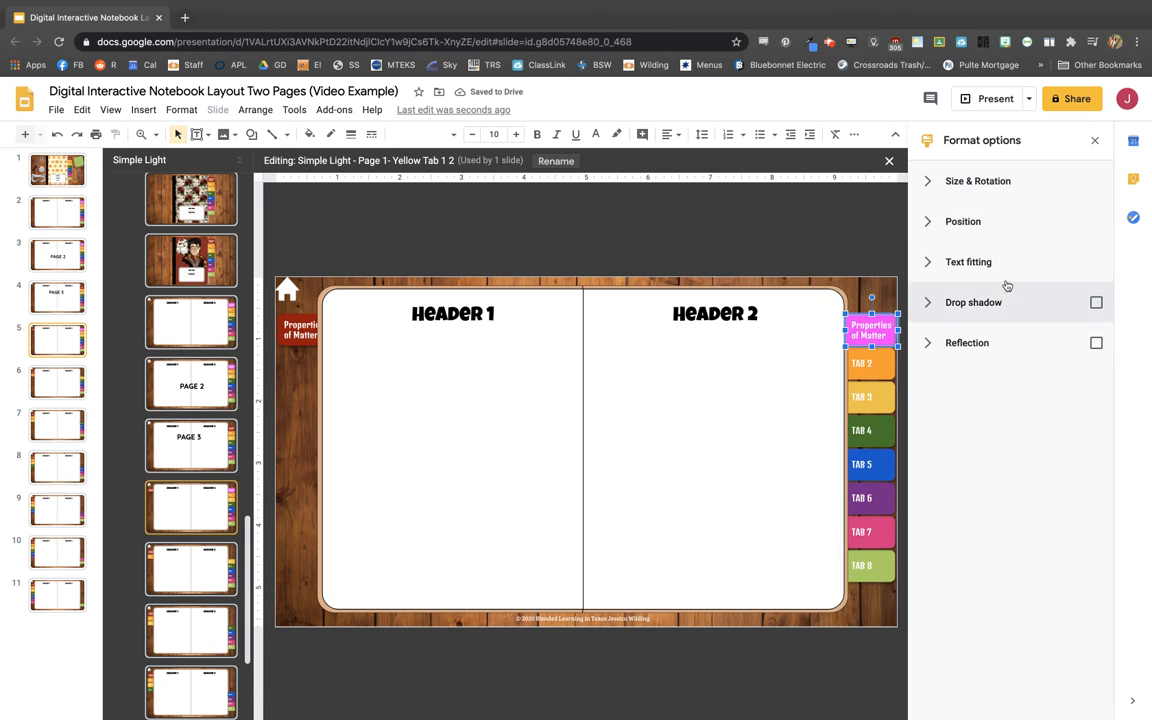
pyautogui.click(924, 178)
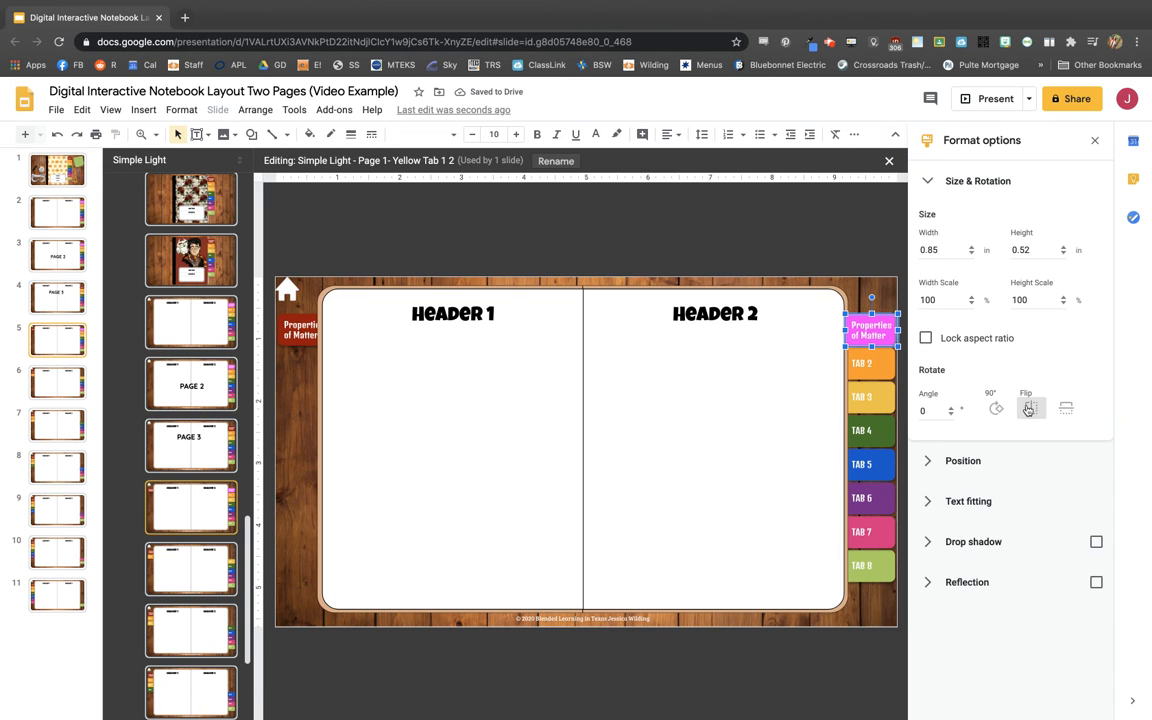
pyautogui.click(1028, 408)
# Move the flipped magenta tab over the red Properties of Matter tab beside the notebook page's left edge
pyautogui.moveTo(880, 318); pyautogui.dragTo(329, 368)
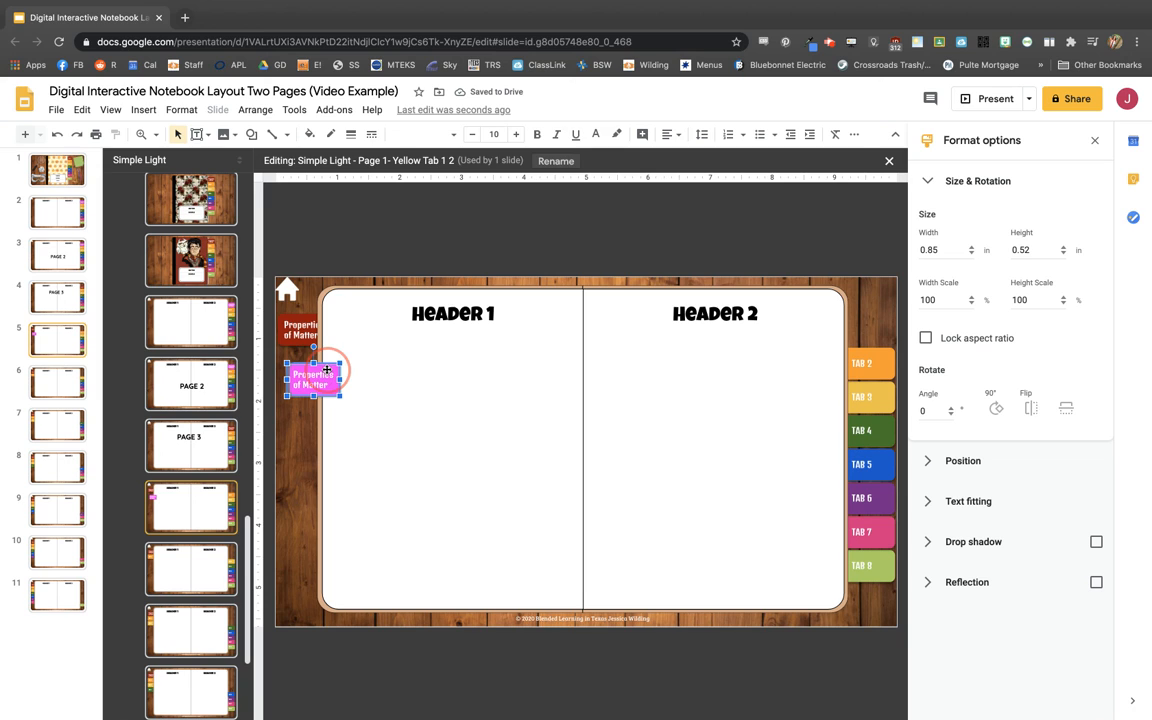
pyautogui.moveTo(320, 318); pyautogui.dragTo(320, 318)
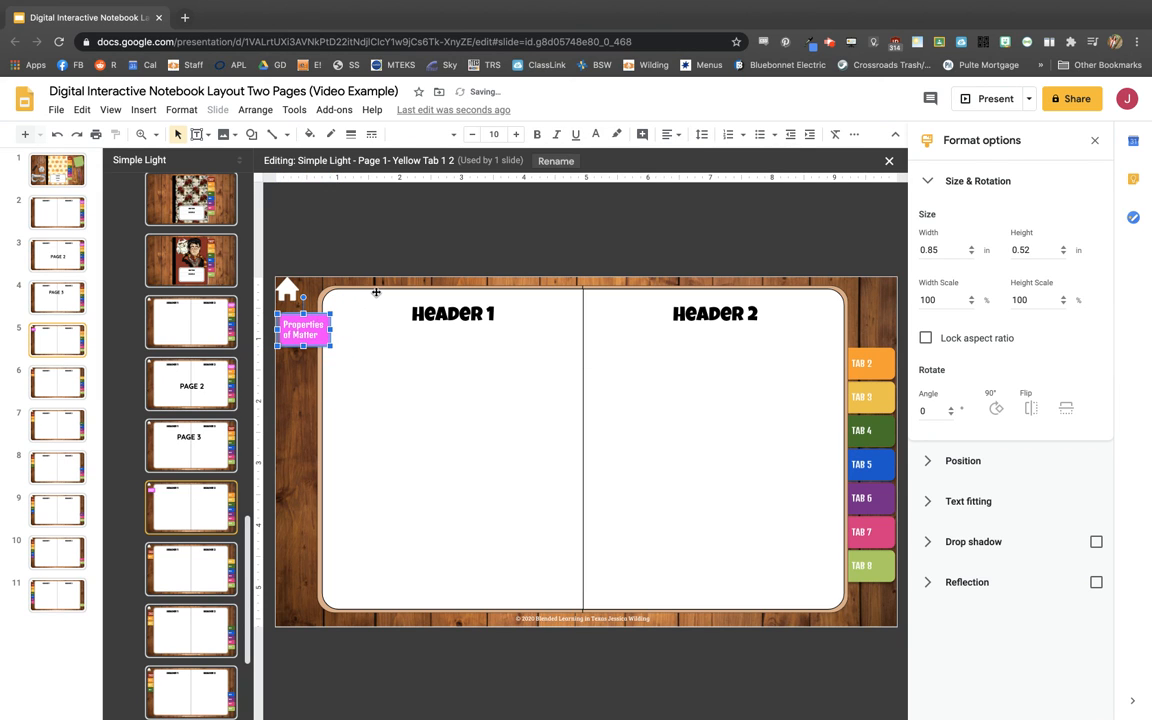
pyautogui.click(298, 367)
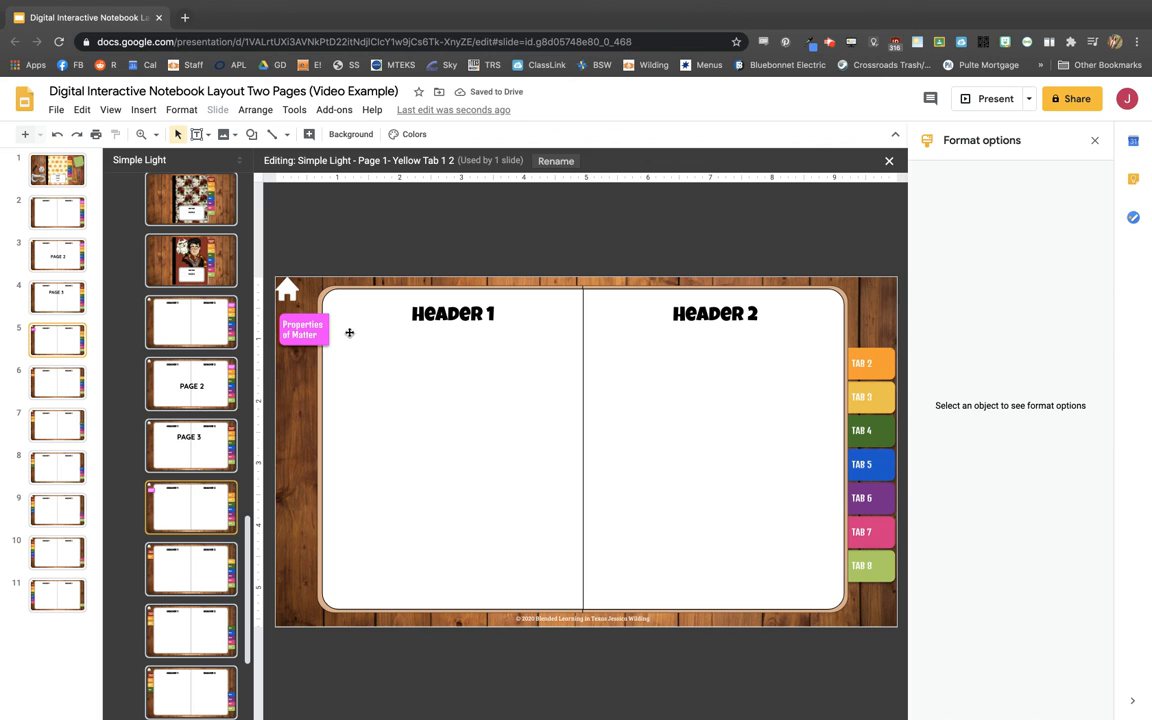